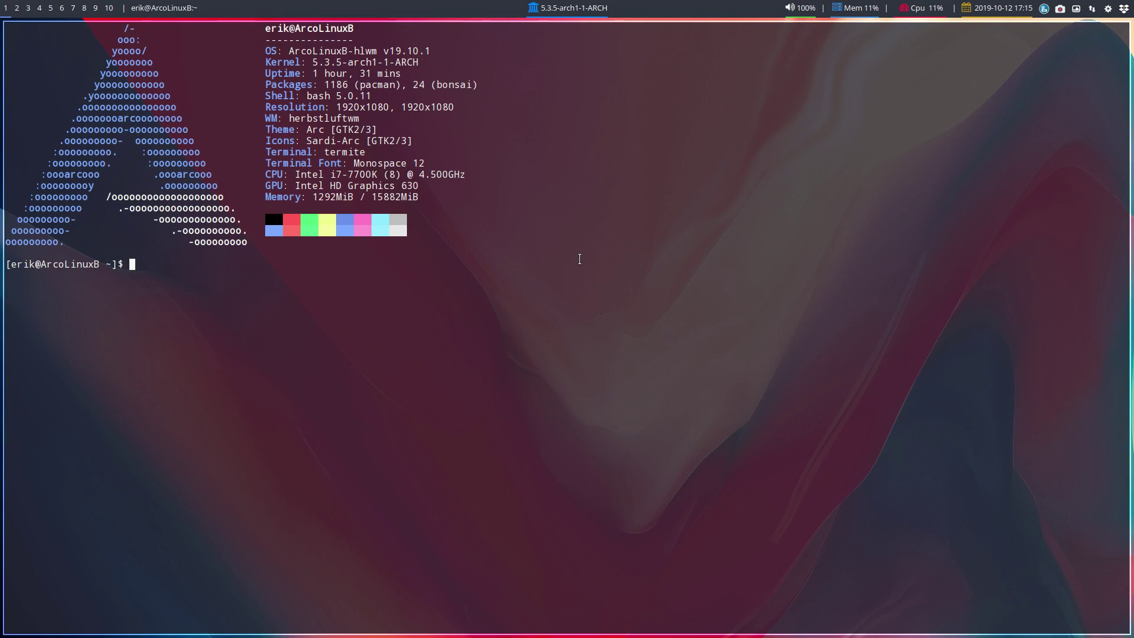
{"action": "type", "text": "yay "}
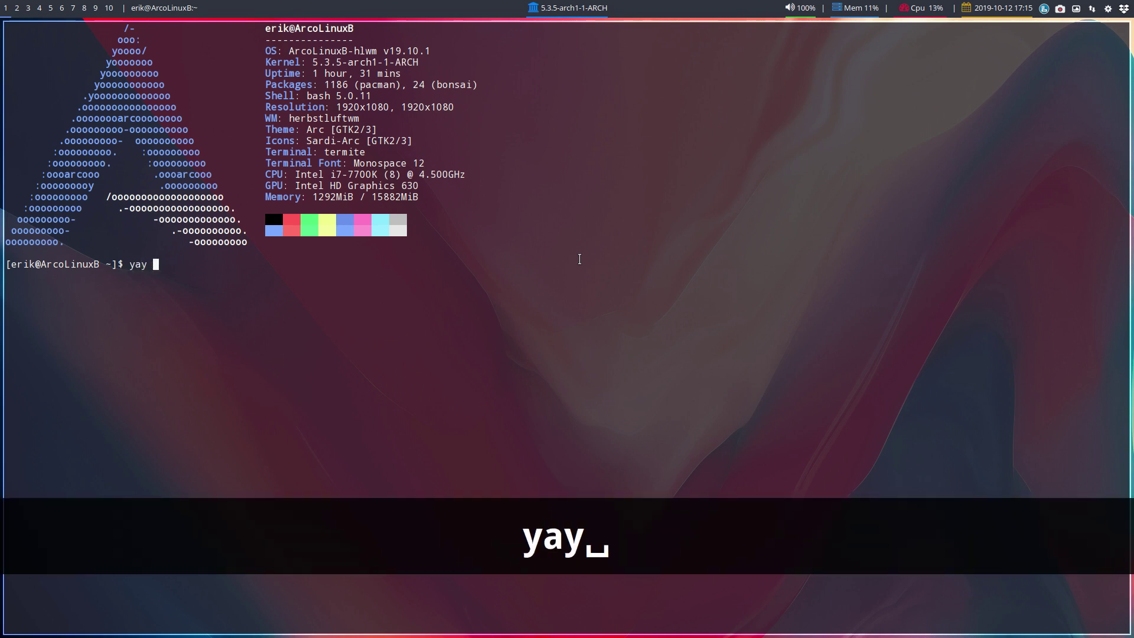
{"action": "type", "text": "o"}
{"action": "type", "text": "ffice "}
{"action": "type", "text": "mi"}
- Correct the typo in the 'yay office online' search command
{"action": "key", "text": "BackSpace"}
{"action": "key", "text": "BackSpace"}
{"action": "type", "text": "online"}
- Run the search and choose package 3, ms-office-online, from the six results
{"action": "key", "text": "Return"}
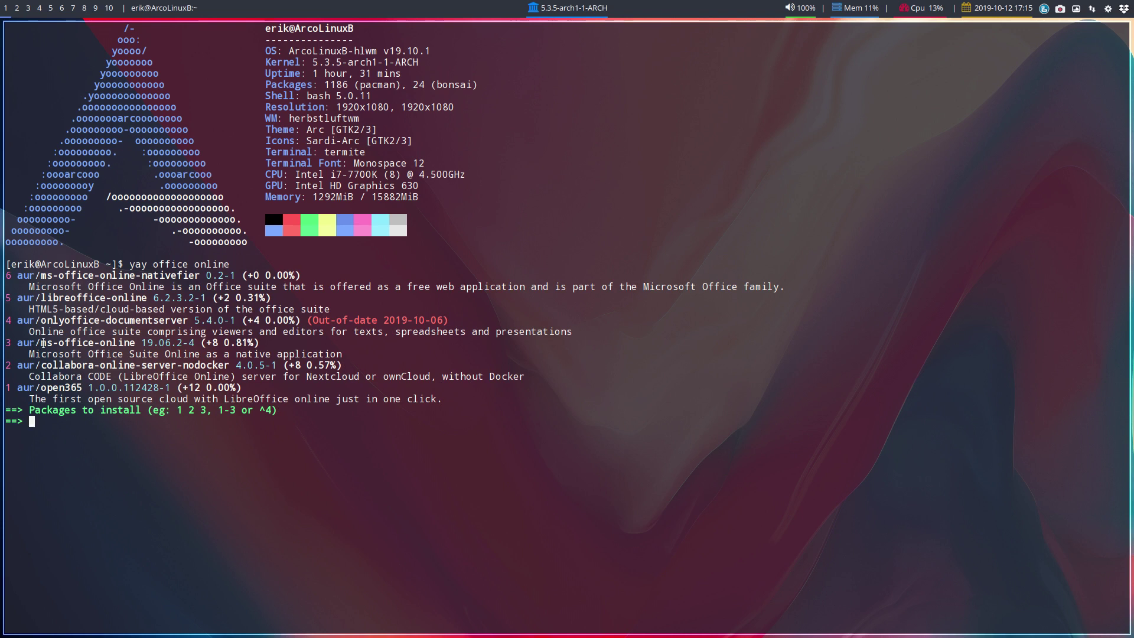
{"action": "left_click_drag", "start_coordinate": [43, 342], "coordinate": [135, 345]}
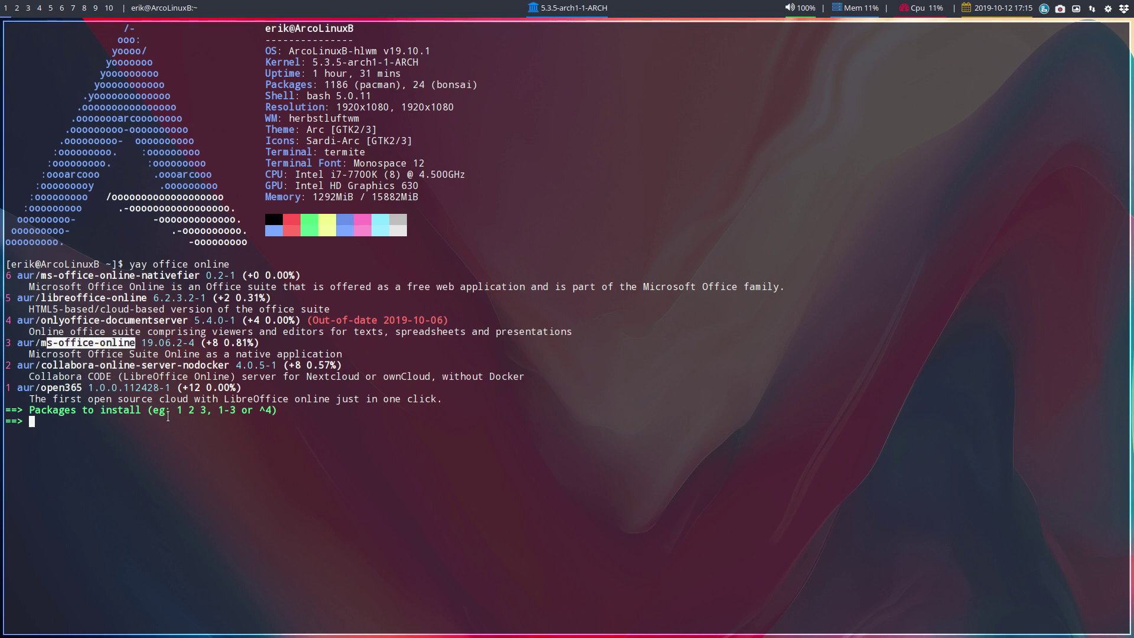
{"action": "left_click", "coordinate": [43, 342]}
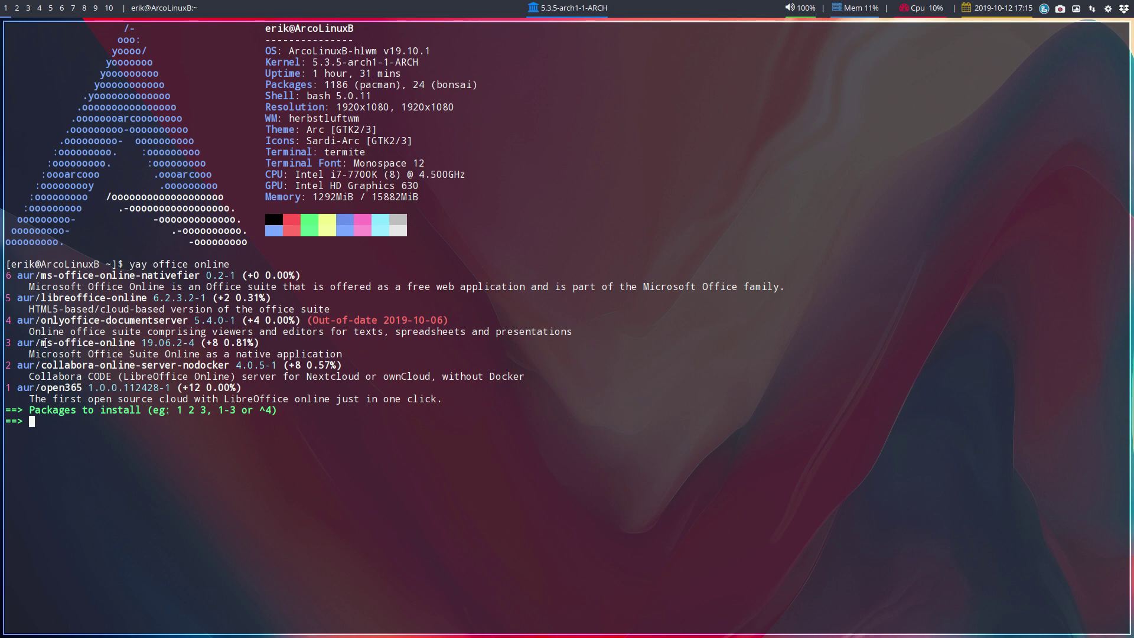
{"action": "left_click_drag", "start_coordinate": [42, 342], "coordinate": [135, 342]}
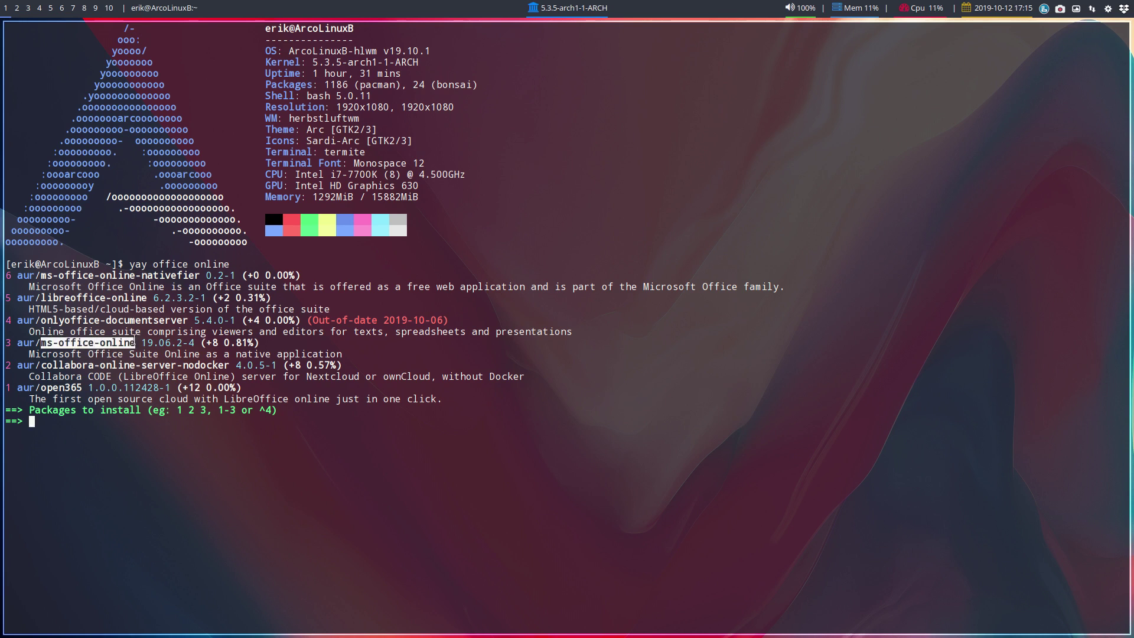
{"action": "type", "text": "3"}
{"action": "key", "text": "Return"}
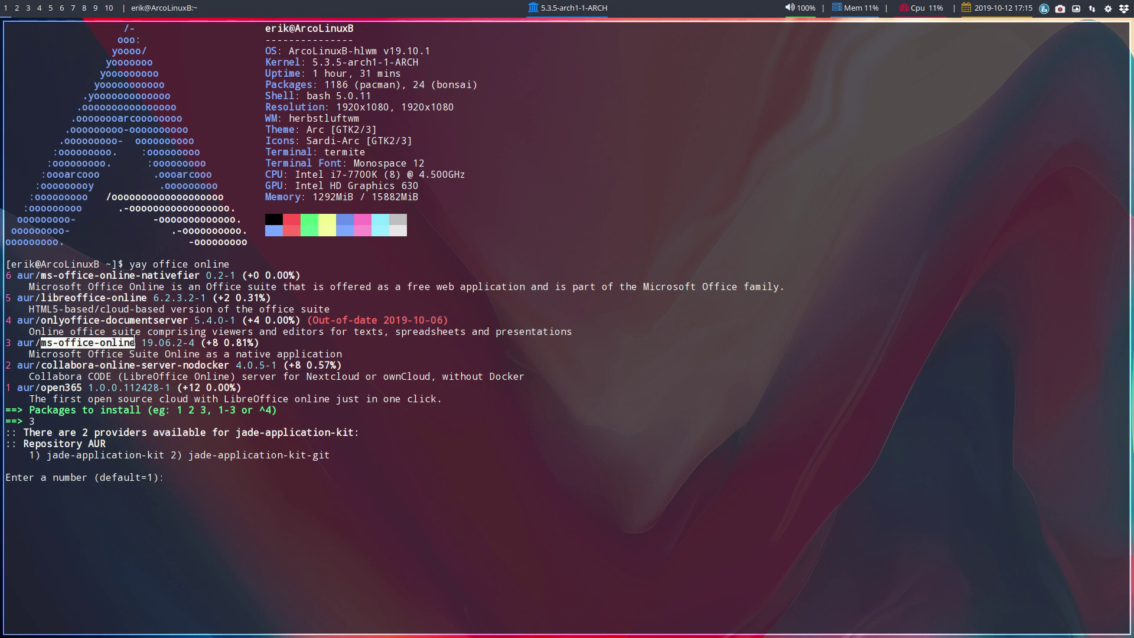
{"action": "type", "text": "1"}
- Accept provider 1, skip the diffs, authorise with the sudo password and confirm installing
{"action": "key", "text": "Return"}
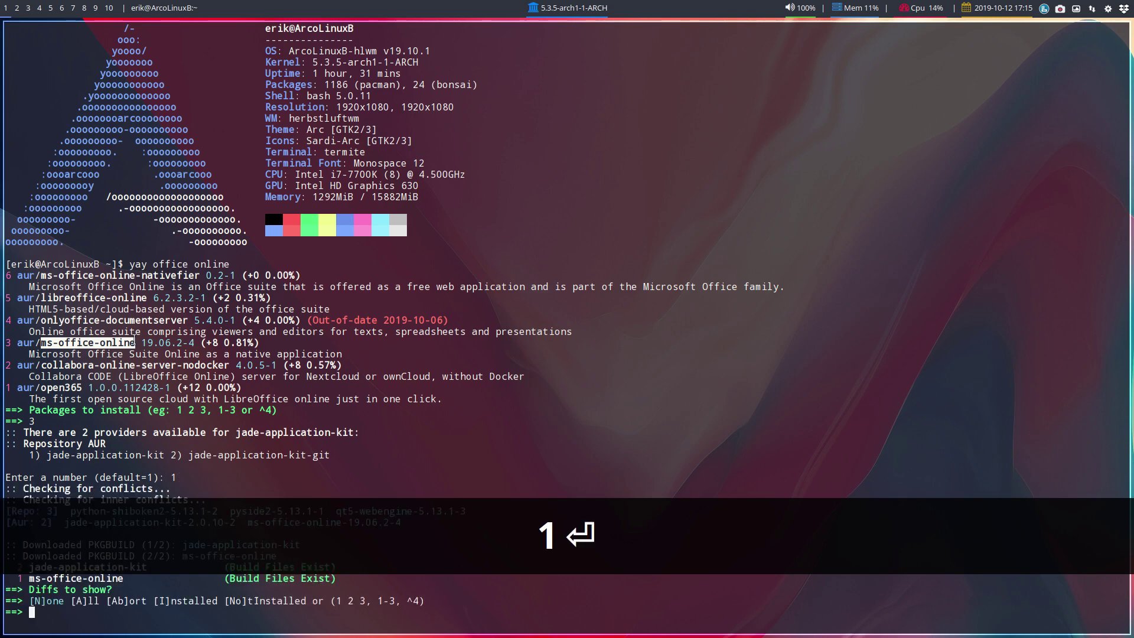
{"action": "key", "text": "Return"}
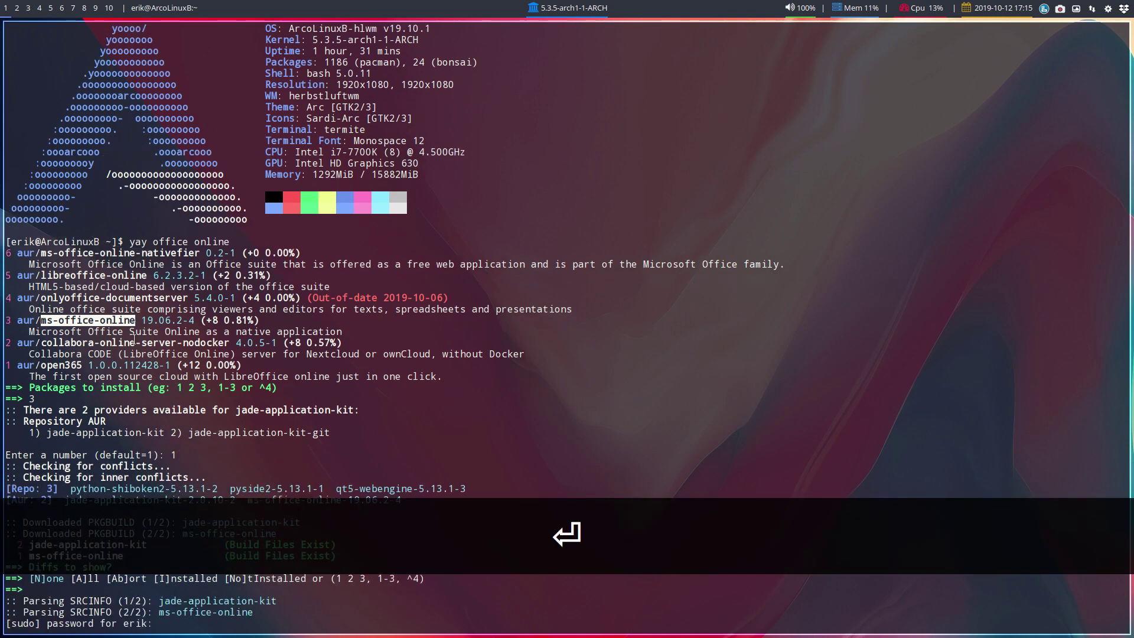
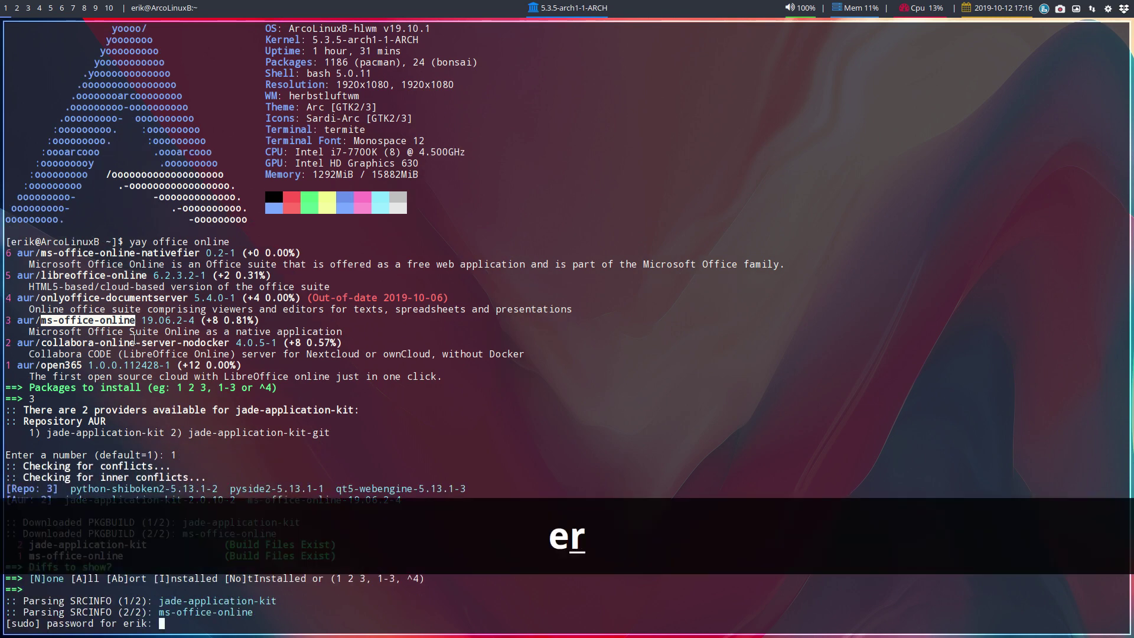
{"action": "key", "text": "Return"}
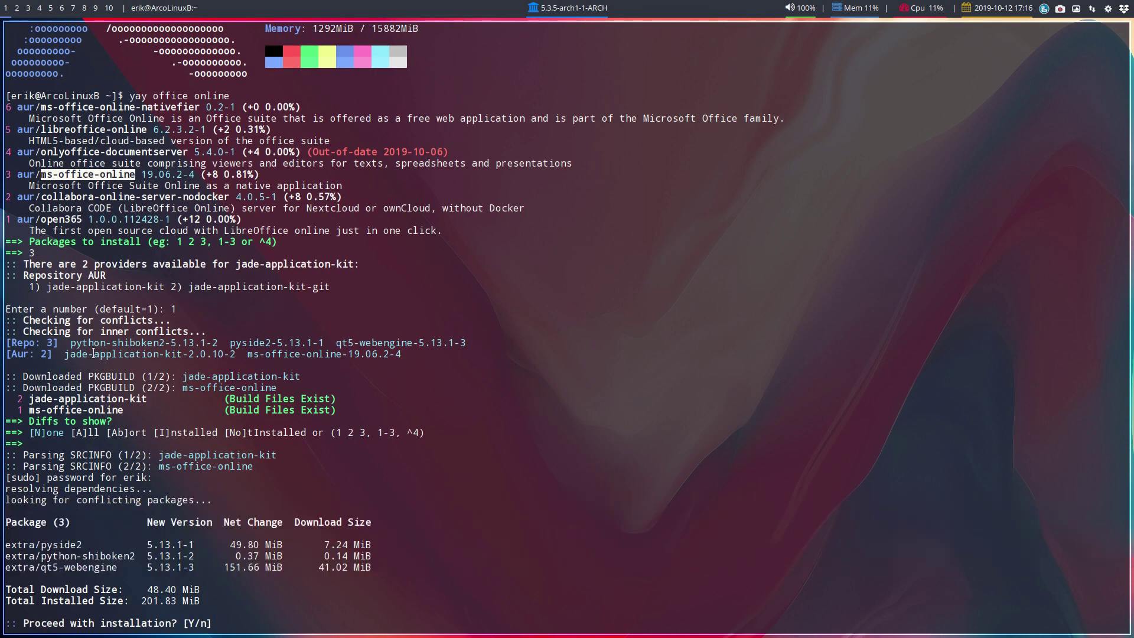
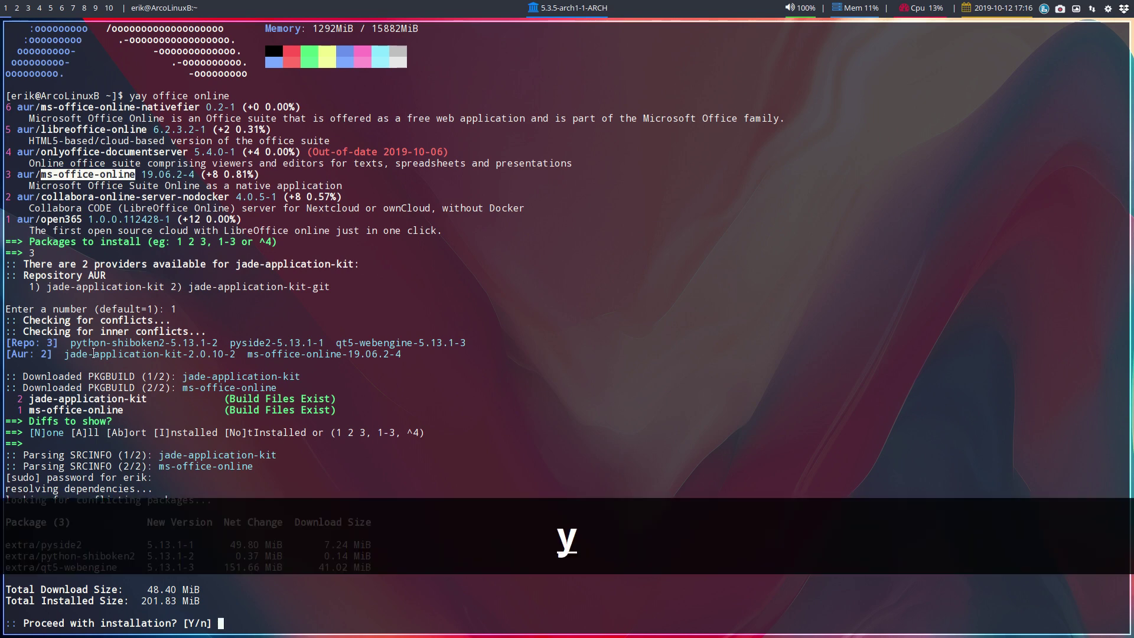
{"action": "key", "text": "Return"}
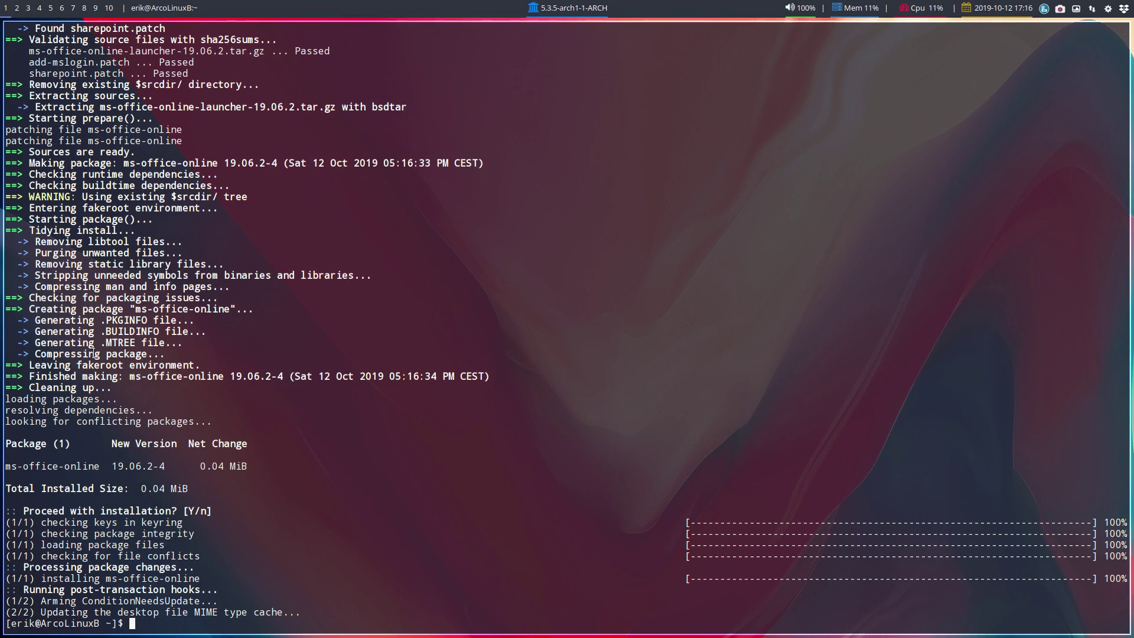
- Launch Microsoft Office Online from Application Finder's Office category with Alt+F3
{"action": "key", "text": "alt+F3"}
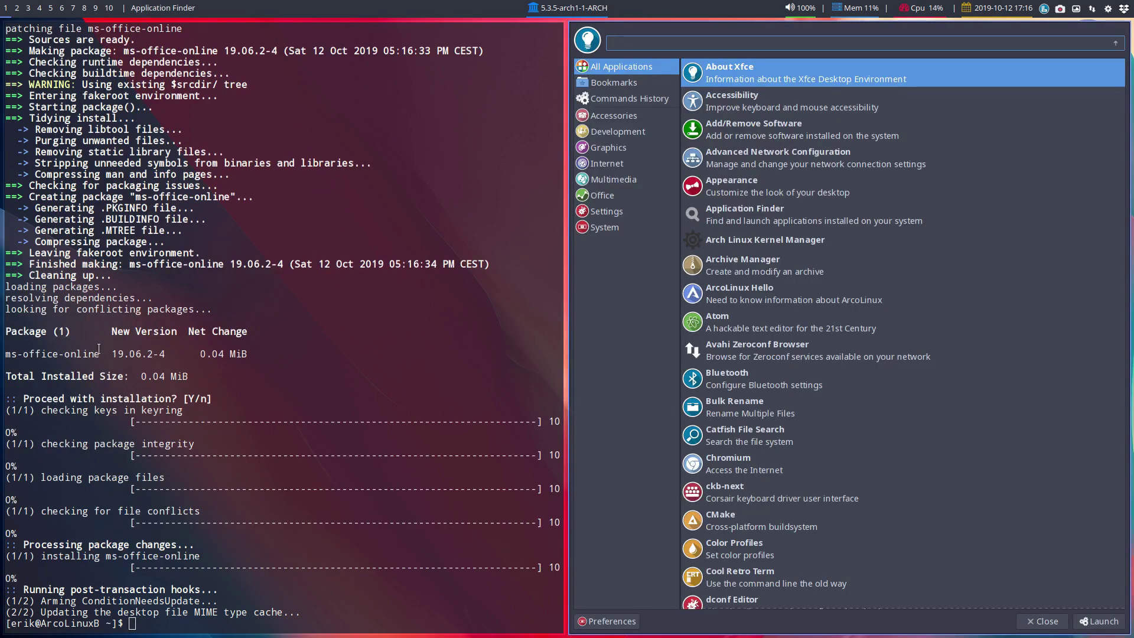
{"action": "left_click", "coordinate": [602, 195]}
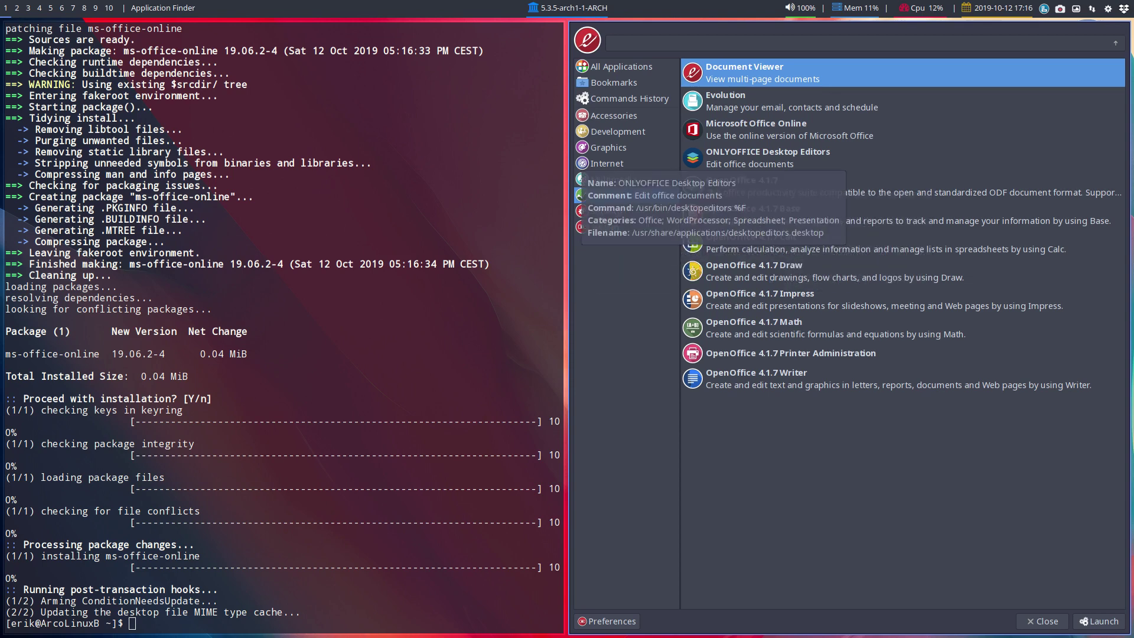
{"action": "left_click", "coordinate": [771, 130]}
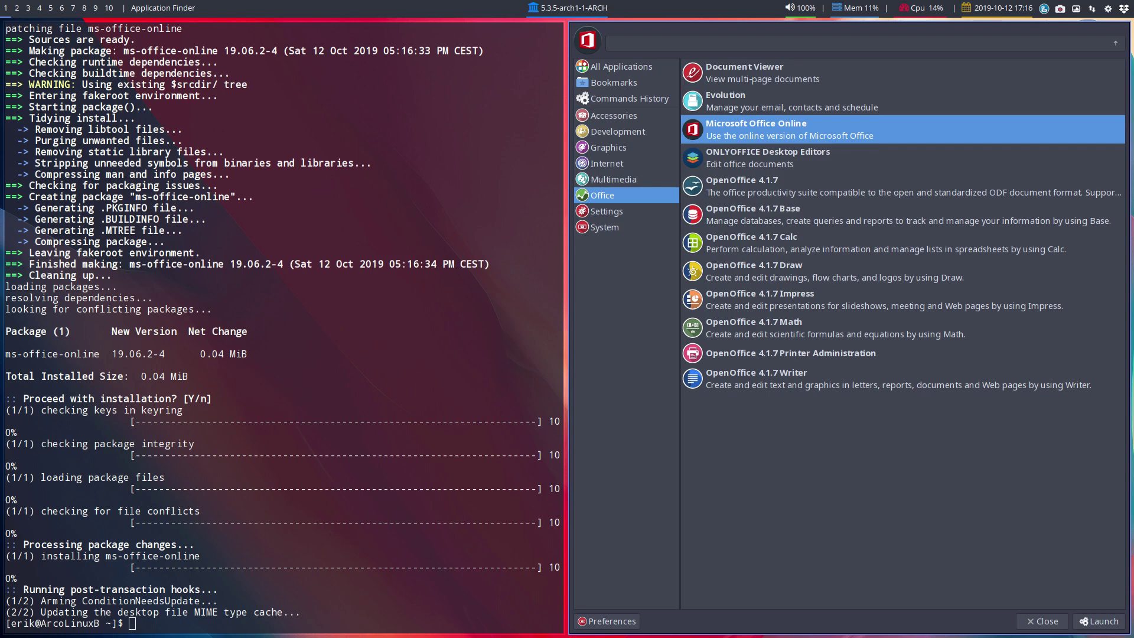
{"action": "left_click", "coordinate": [1097, 621]}
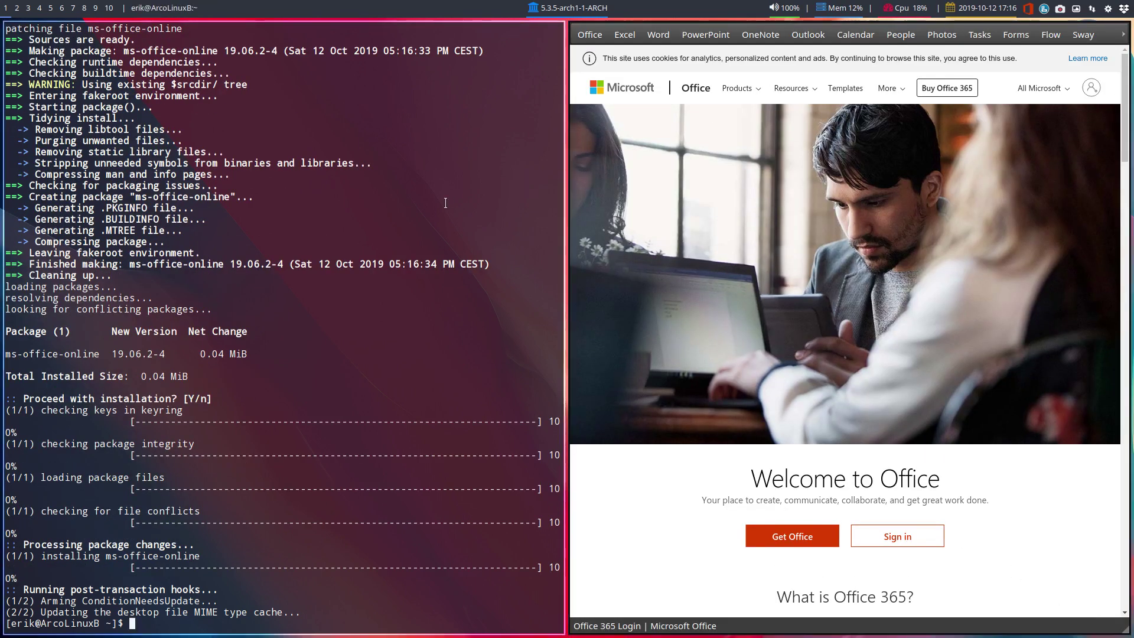
- Close the terminal and have Office Online fill the screen on its signed-in home page
{"action": "key", "text": "super+shift+q"}
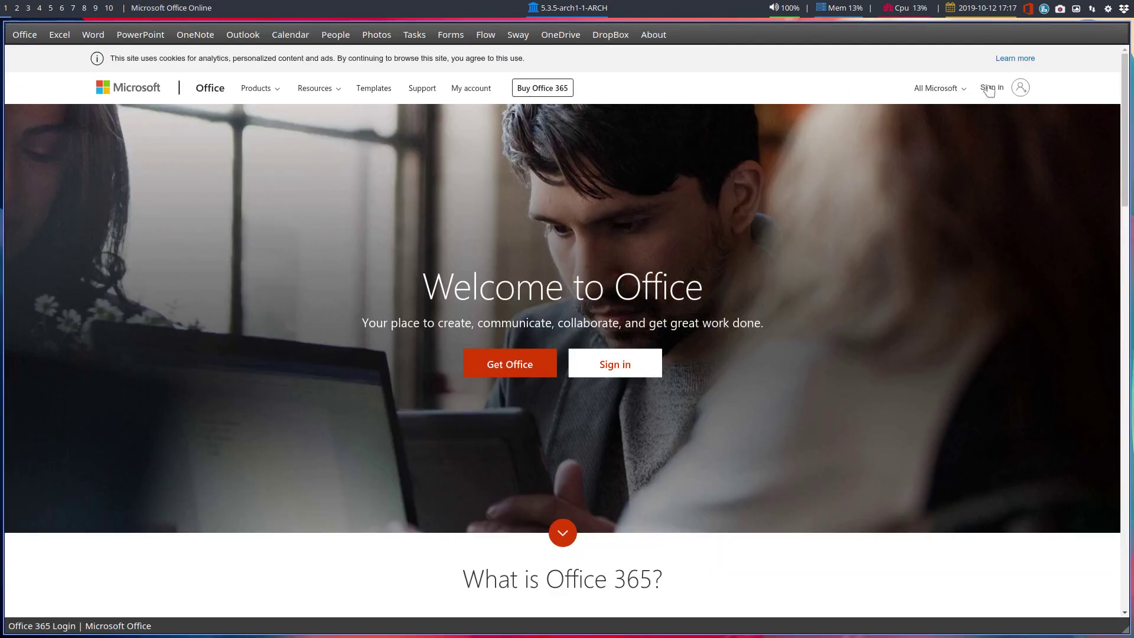
{"action": "right_click", "coordinate": [1062, 10]}
{"action": "left_click", "coordinate": [1082, 18]}
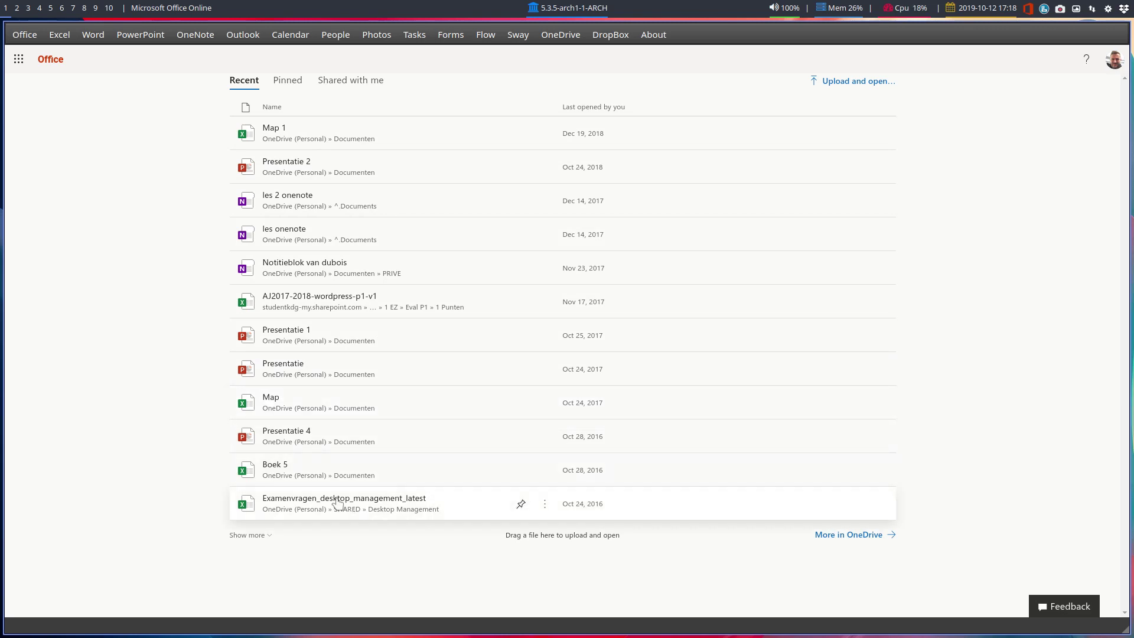
- Expand the recent files list with Show more and open the Map 1 workbook
{"action": "left_click", "coordinate": [249, 536]}
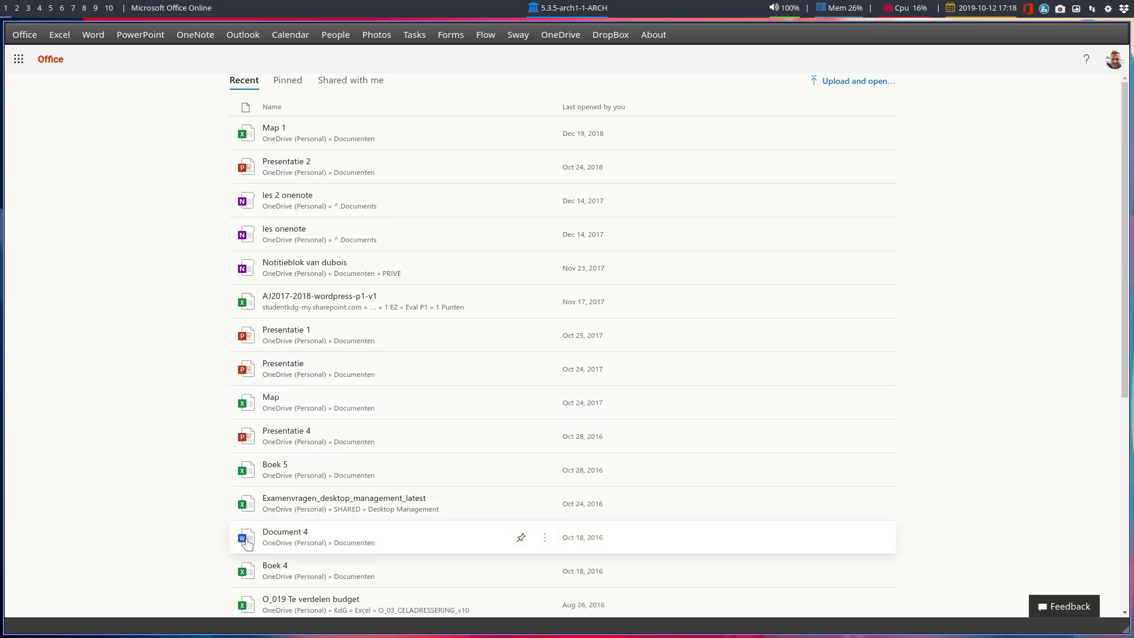
{"action": "scroll", "coordinate": [342, 449], "scroll_direction": "down", "scroll_amount": 4}
{"action": "scroll", "coordinate": [342, 449], "scroll_direction": "down", "scroll_amount": 1}
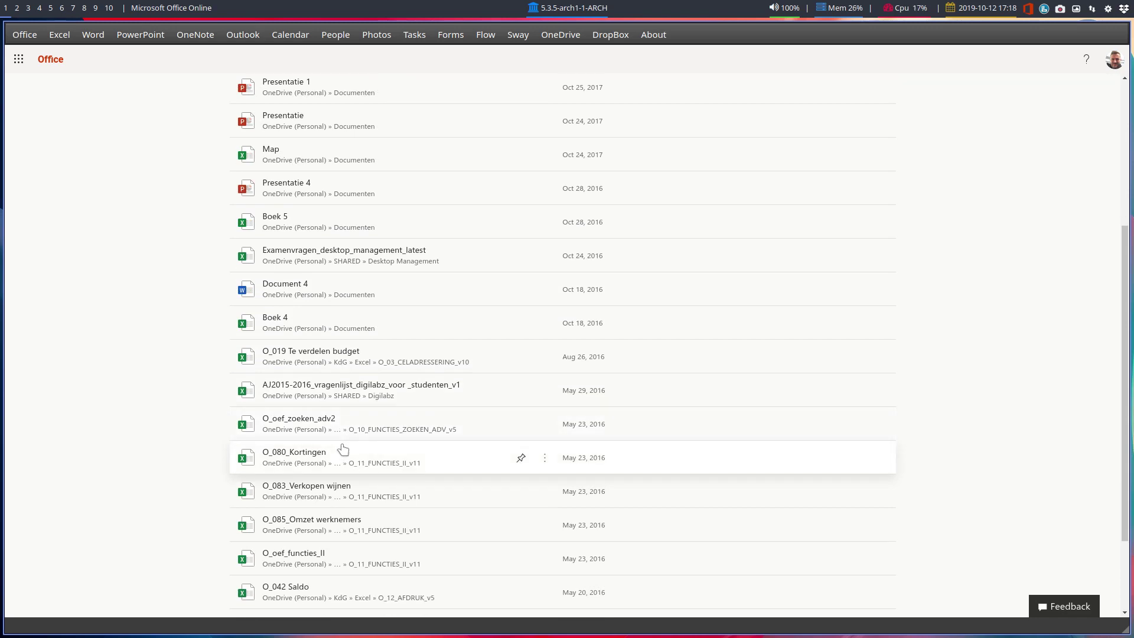
{"action": "scroll", "coordinate": [342, 451], "scroll_direction": "down", "scroll_amount": 2}
{"action": "scroll", "coordinate": [342, 452], "scroll_direction": "down", "scroll_amount": 2}
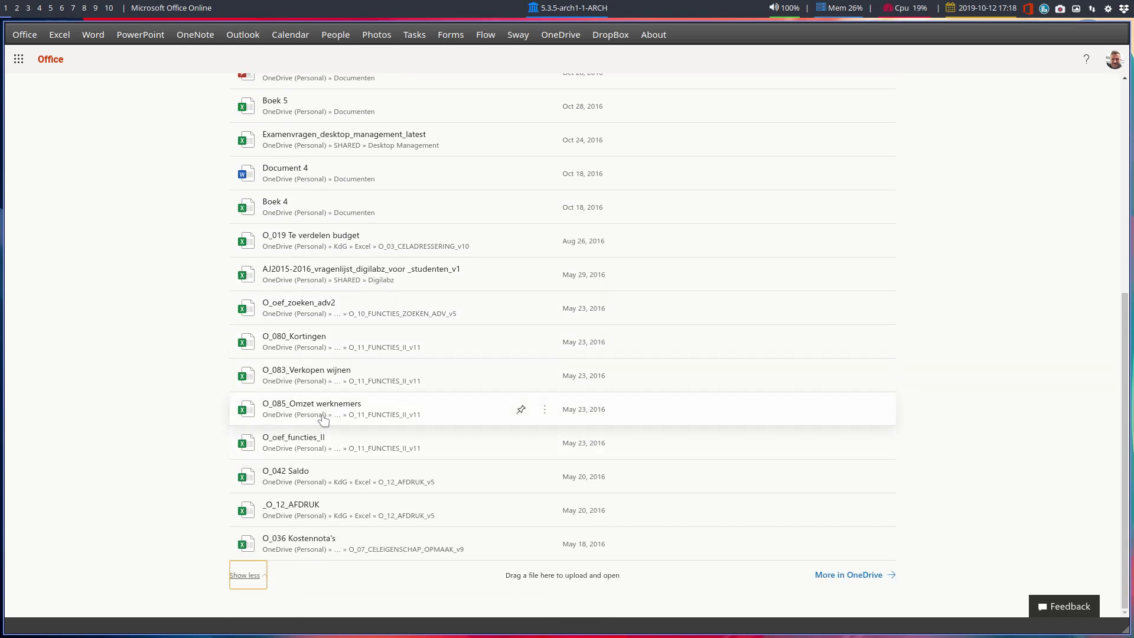
{"action": "scroll", "coordinate": [311, 372], "scroll_direction": "up", "scroll_amount": 3}
{"action": "scroll", "coordinate": [311, 372], "scroll_direction": "up", "scroll_amount": 3}
{"action": "scroll", "coordinate": [293, 346], "scroll_direction": "up", "scroll_amount": 1}
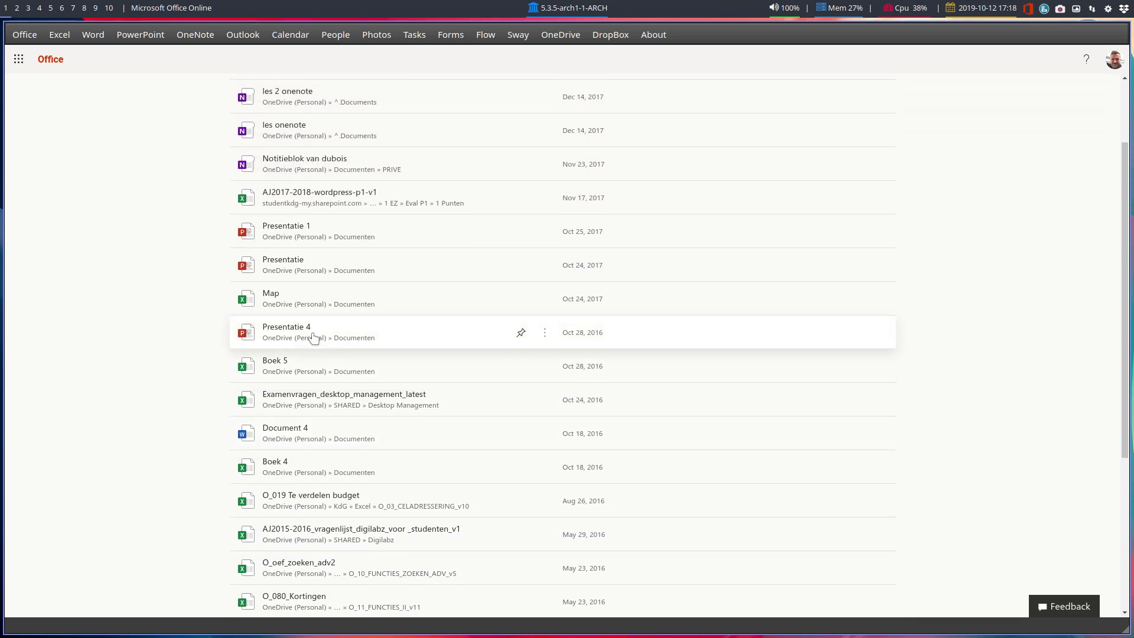
{"action": "scroll", "coordinate": [281, 309], "scroll_direction": "up", "scroll_amount": 1}
{"action": "scroll", "coordinate": [281, 309], "scroll_direction": "up", "scroll_amount": 1}
{"action": "scroll", "coordinate": [284, 293], "scroll_direction": "up", "scroll_amount": 2}
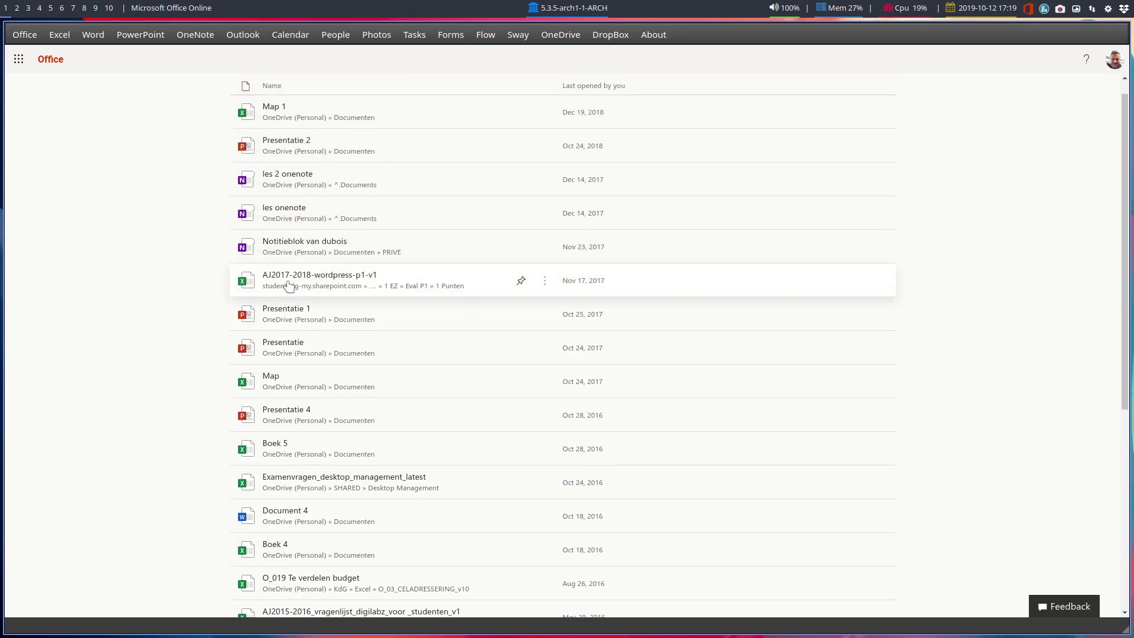
{"action": "scroll", "coordinate": [289, 248], "scroll_direction": "up", "scroll_amount": 1}
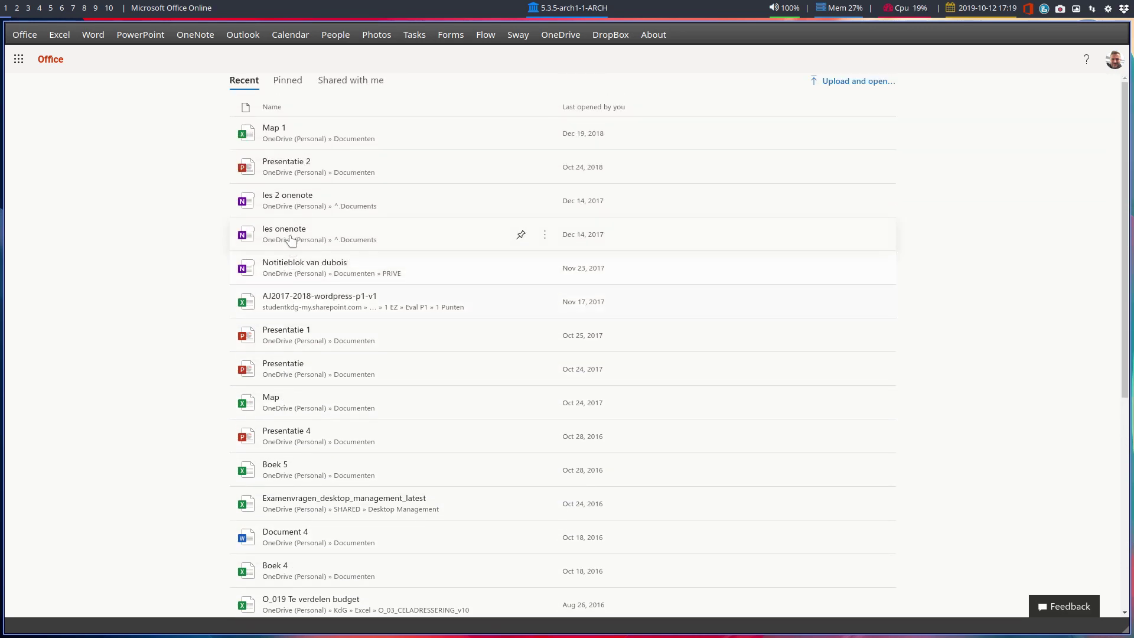
{"action": "left_click", "coordinate": [283, 130]}
{"action": "left_click", "coordinate": [560, 35]}
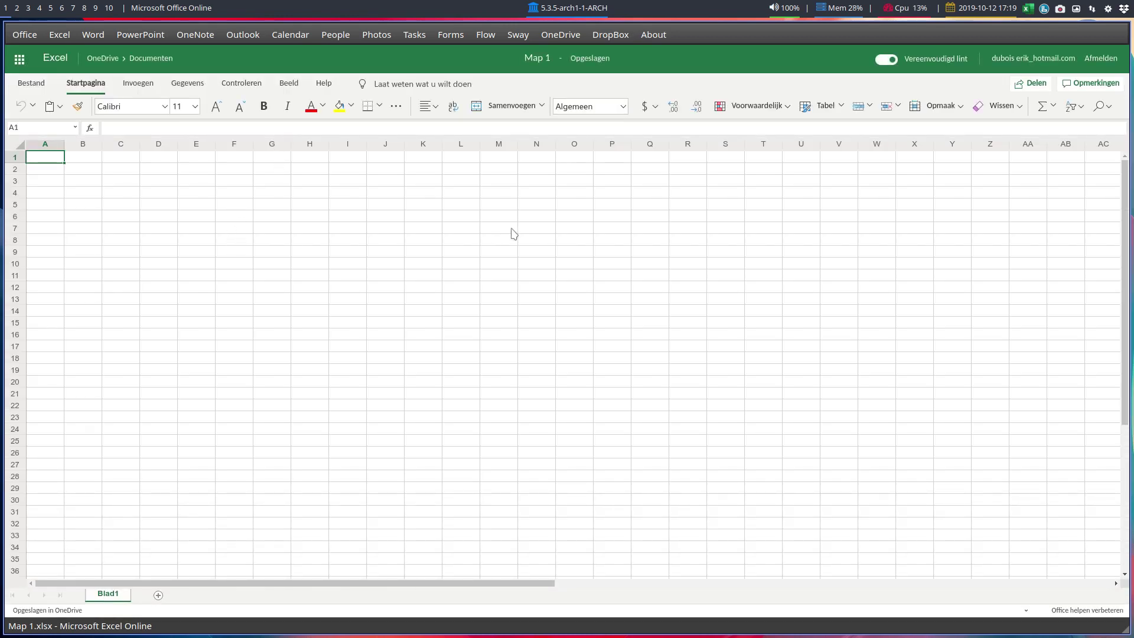
- Select cell G7 in Map 1, then visit the Office, Excel, Word and PowerPoint pages
{"action": "left_click", "coordinate": [277, 233]}
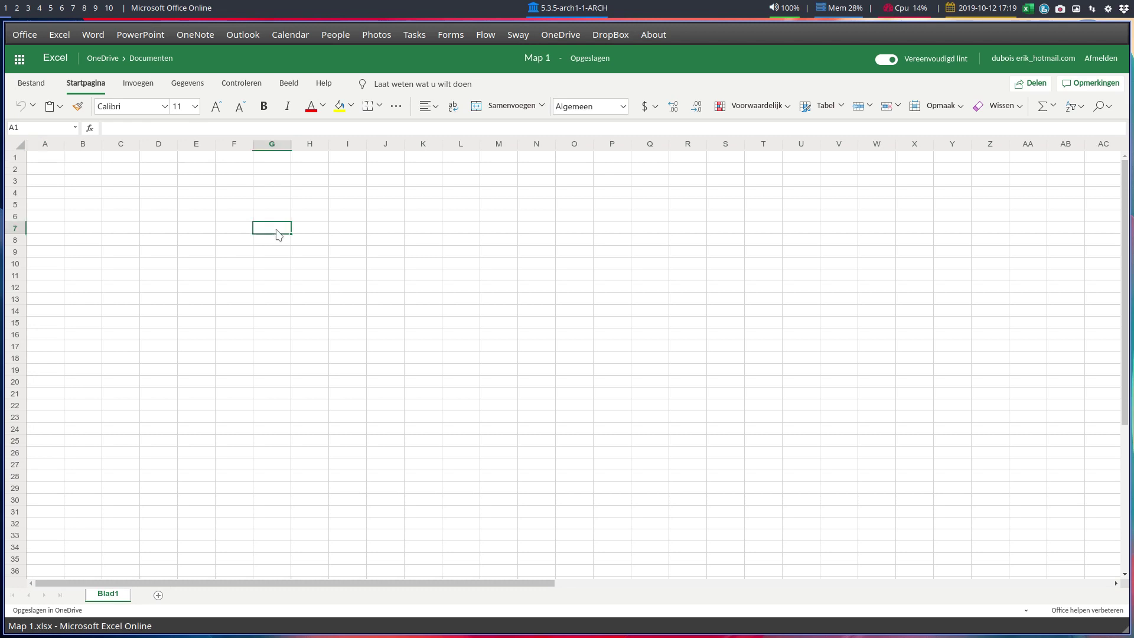
{"action": "left_click", "coordinate": [24, 34]}
{"action": "left_click", "coordinate": [58, 34]}
{"action": "left_click", "coordinate": [93, 34]}
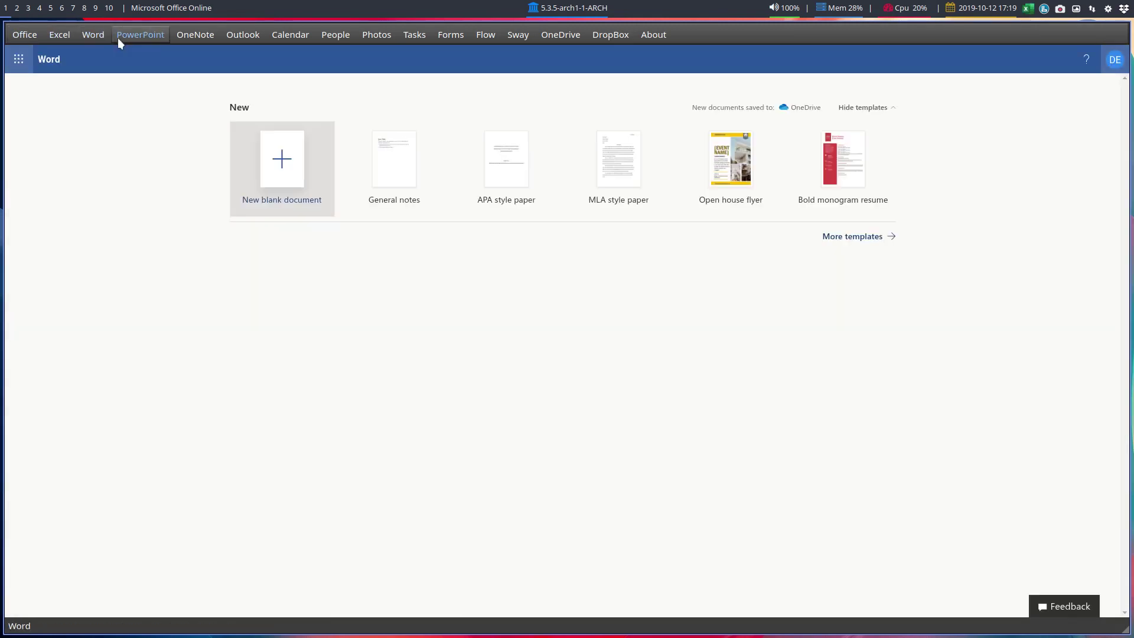
{"action": "left_click", "coordinate": [140, 33]}
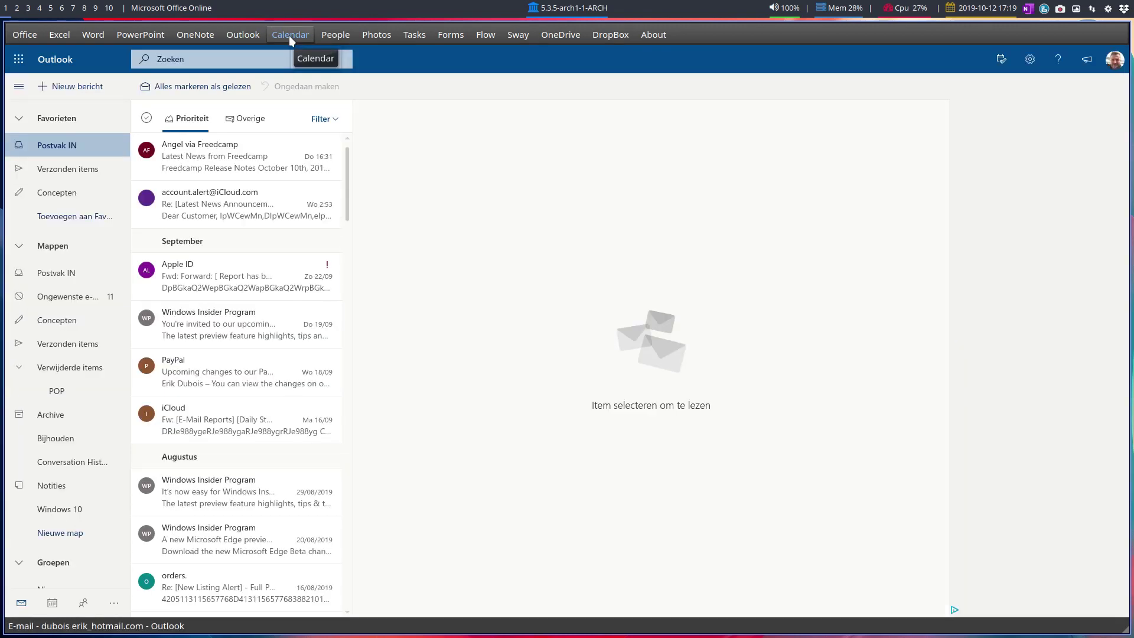
- Visit the Calendar, People, Photos and Tasks sections, ending on Microsoft Forms
{"action": "left_click", "coordinate": [289, 35]}
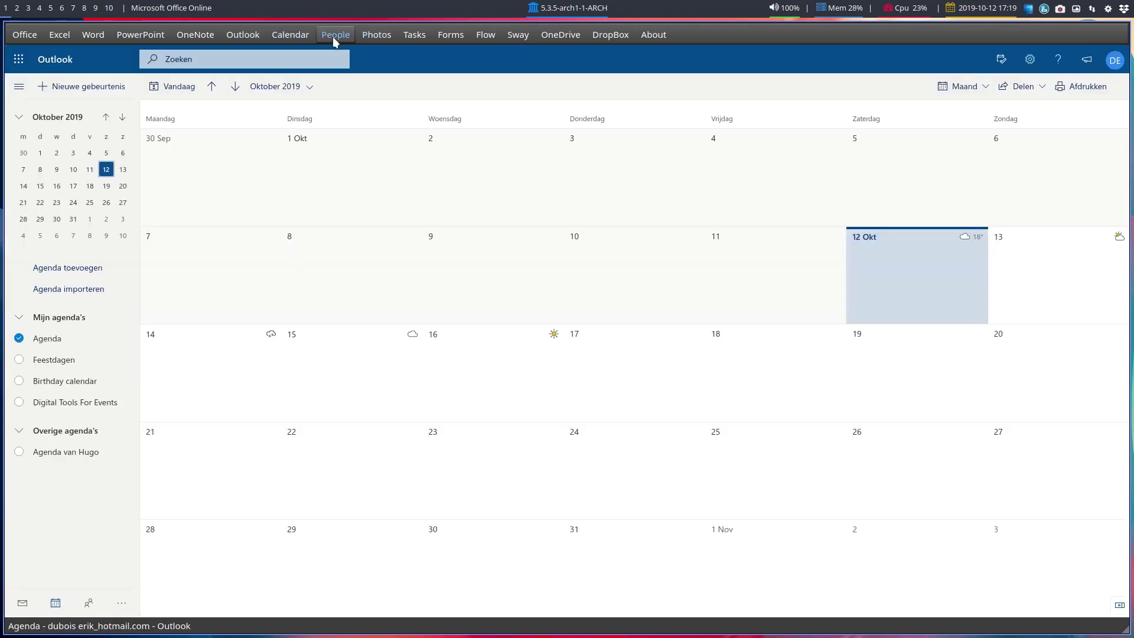
{"action": "left_click", "coordinate": [334, 38]}
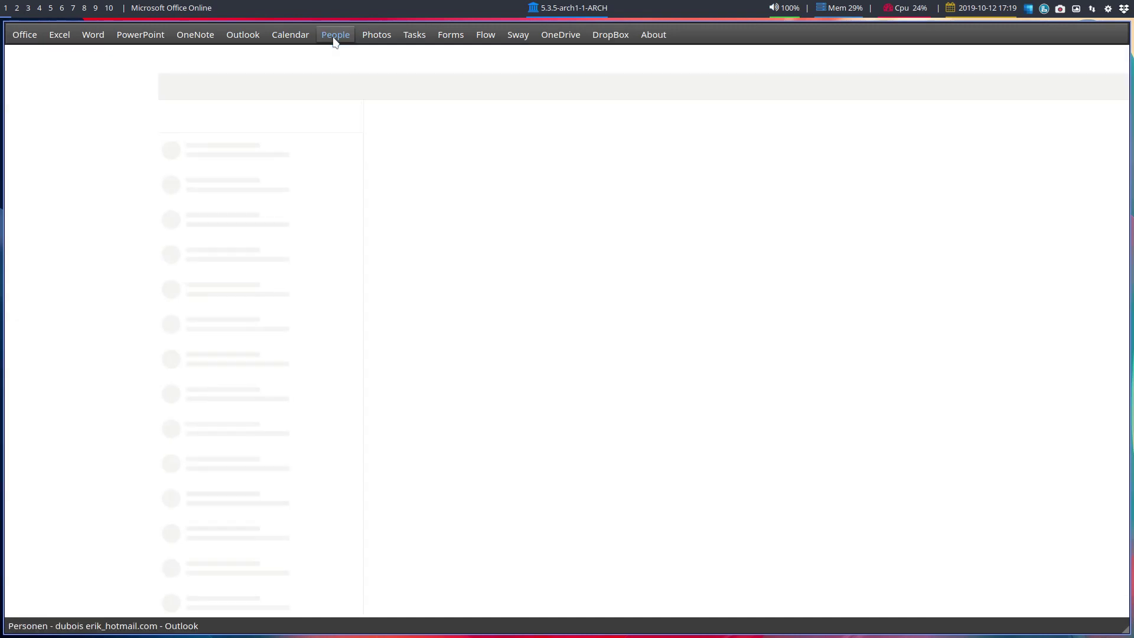
{"action": "left_click", "coordinate": [377, 34]}
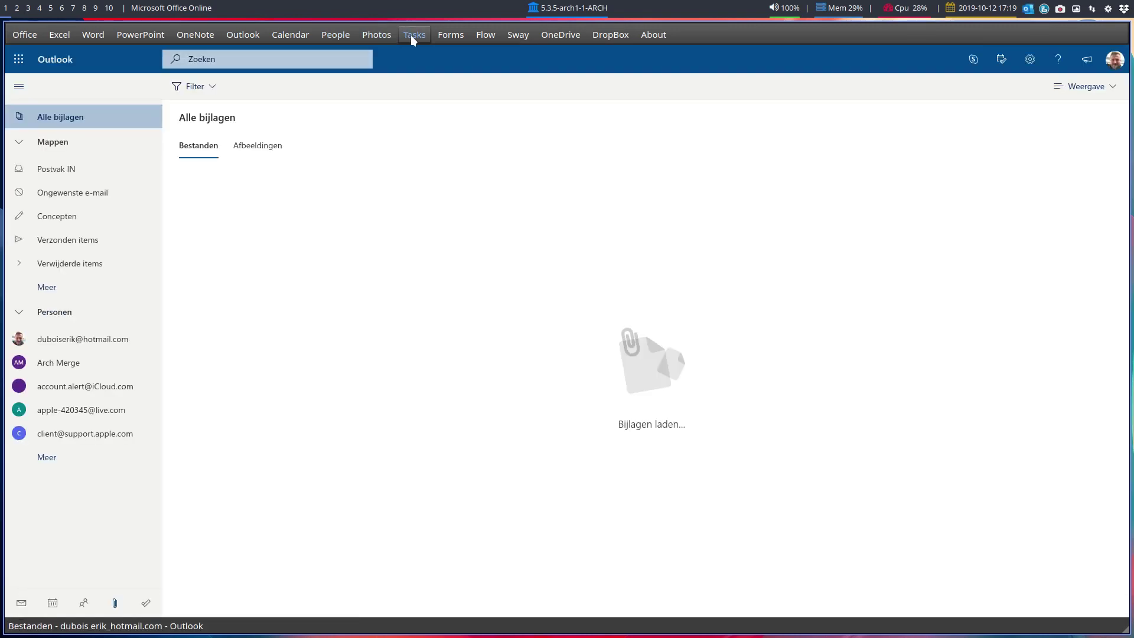
{"action": "left_click", "coordinate": [411, 34]}
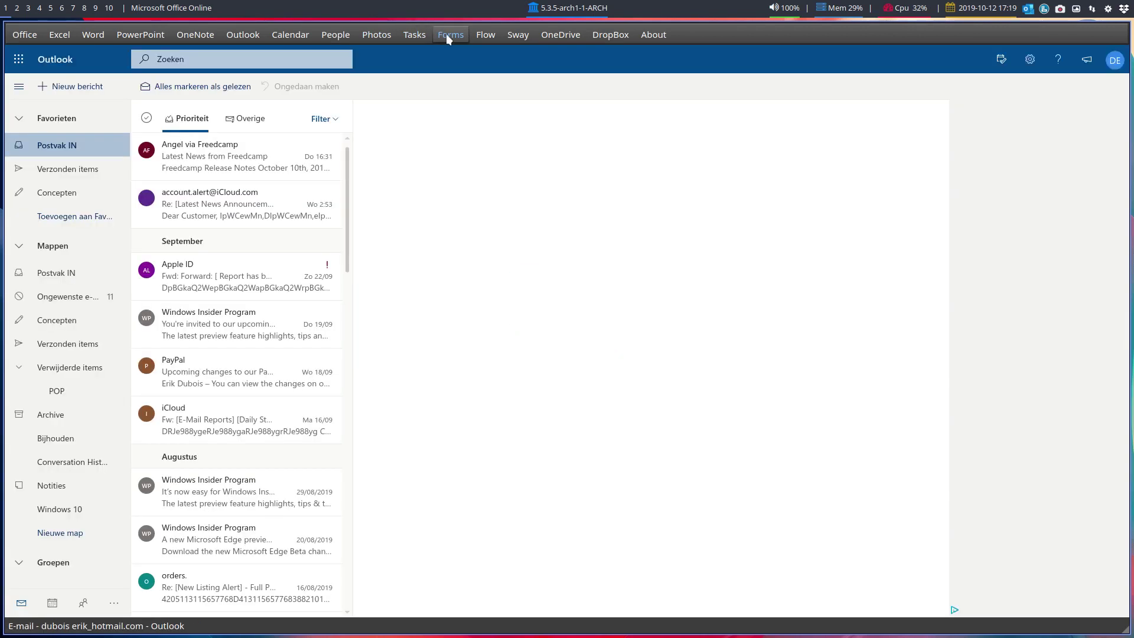
{"action": "left_click", "coordinate": [445, 34]}
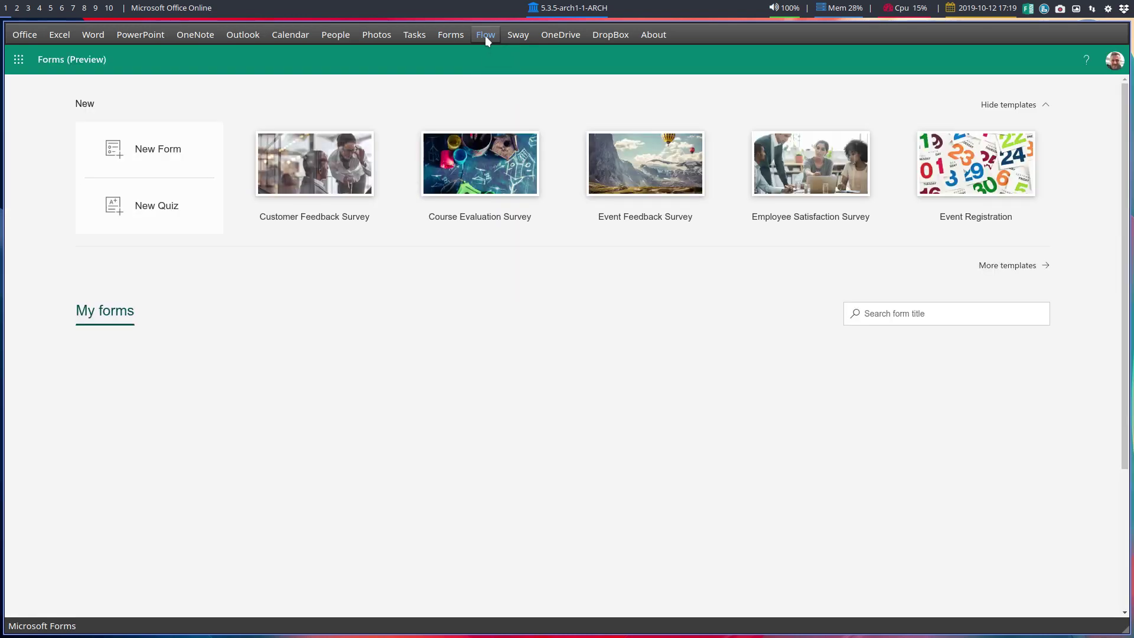
- Visit Flow, OneDrive and Dropbox, then view and close the About information
{"action": "left_click", "coordinate": [484, 36]}
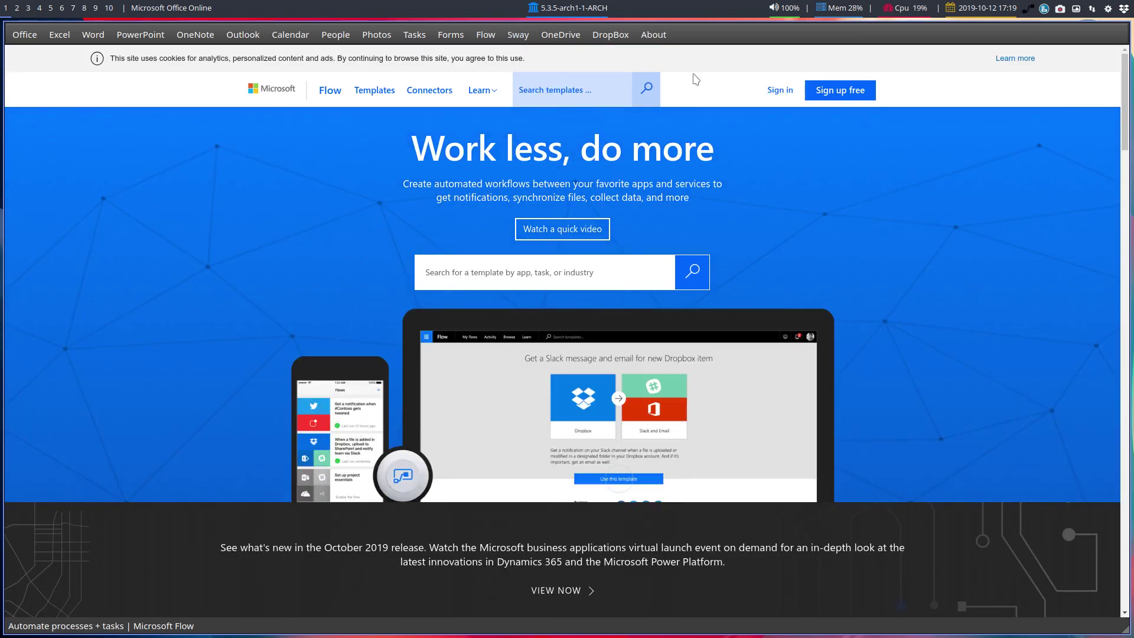
{"action": "left_click", "coordinate": [560, 34]}
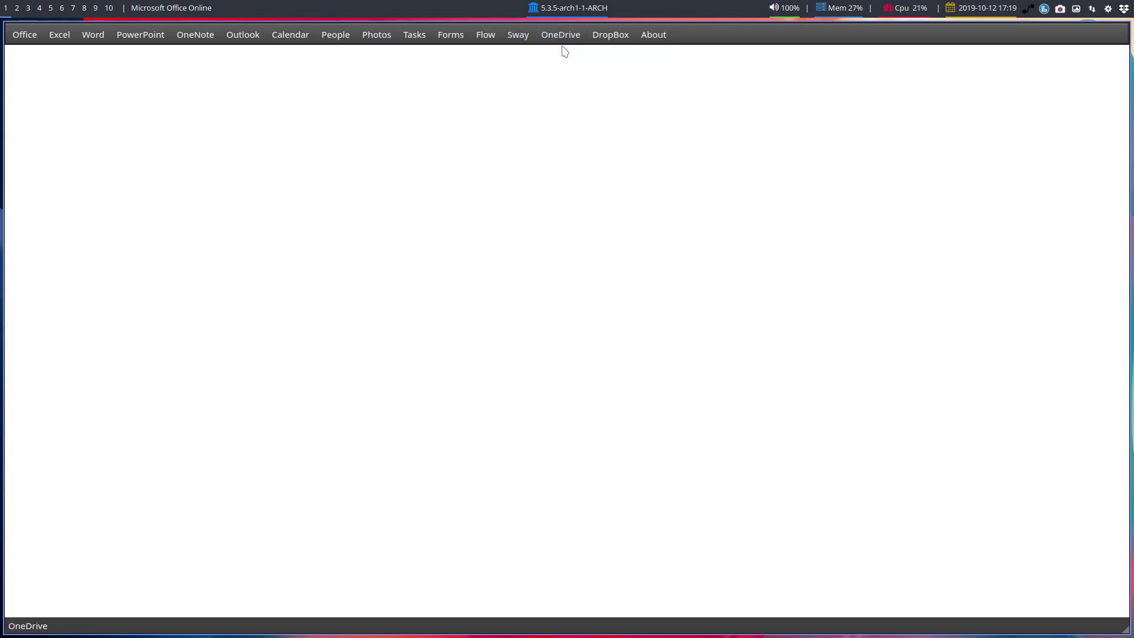
{"action": "left_click", "coordinate": [605, 33]}
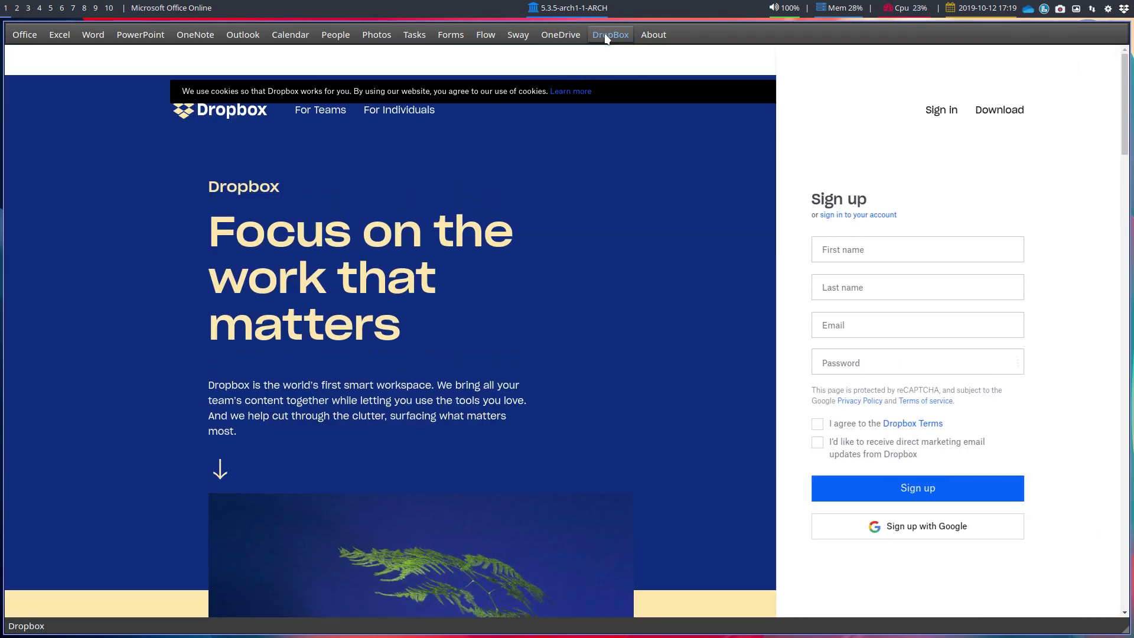
{"action": "left_click", "coordinate": [652, 35]}
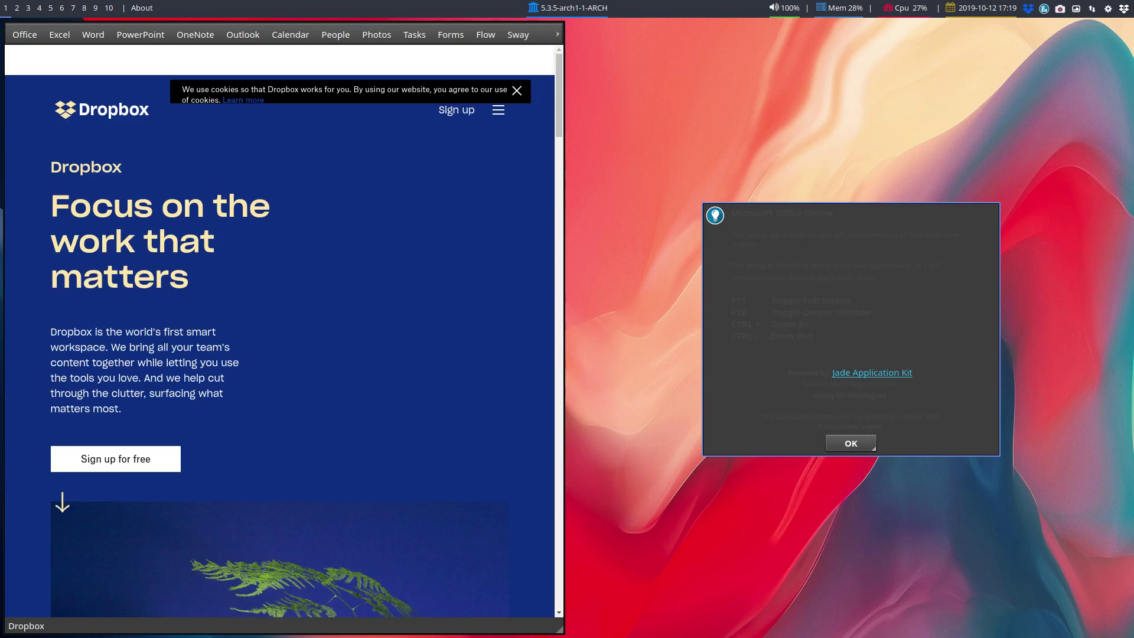
{"action": "left_click", "coordinate": [842, 439]}
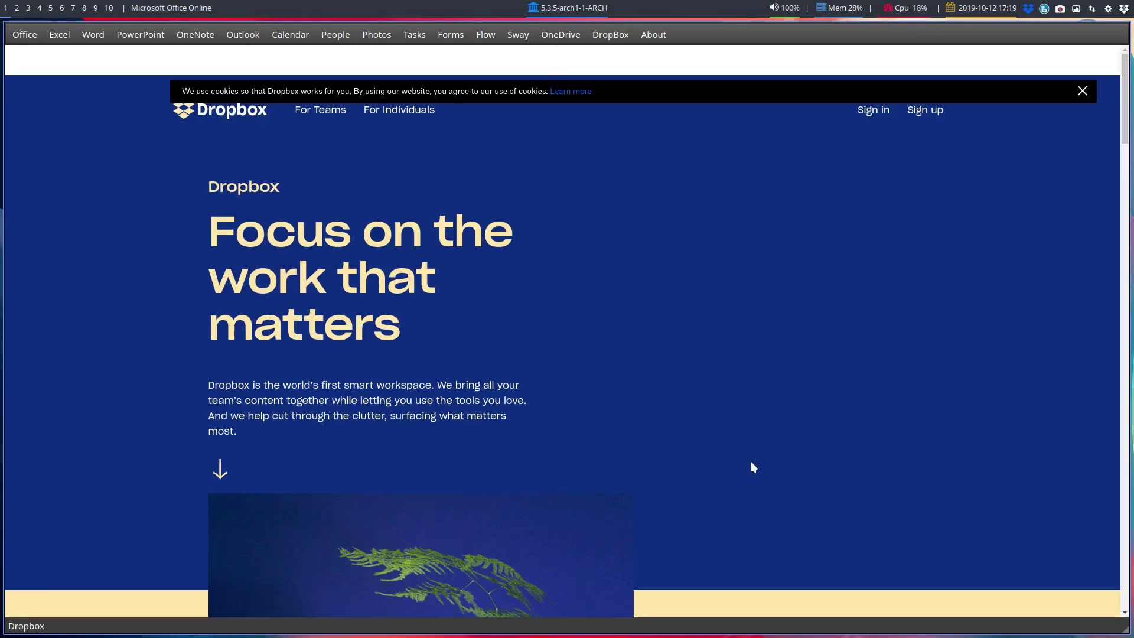
- Open 'les 2 onenote' from the Office home in OneNote, dismissing the new-features notice
{"action": "left_click", "coordinate": [24, 34]}
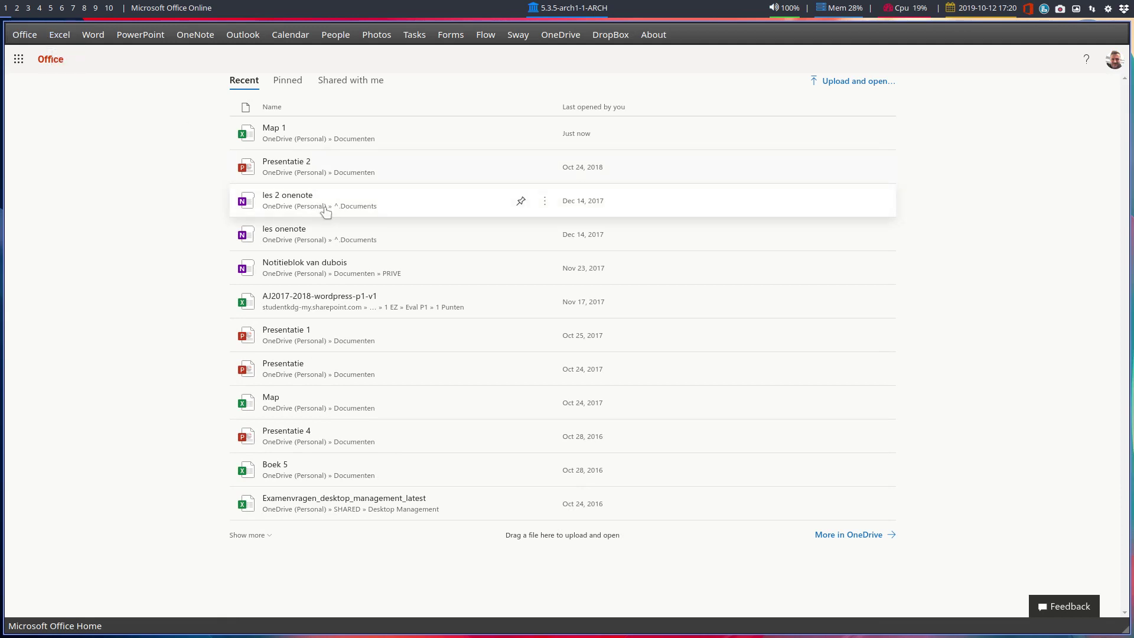
{"action": "left_click", "coordinate": [469, 202]}
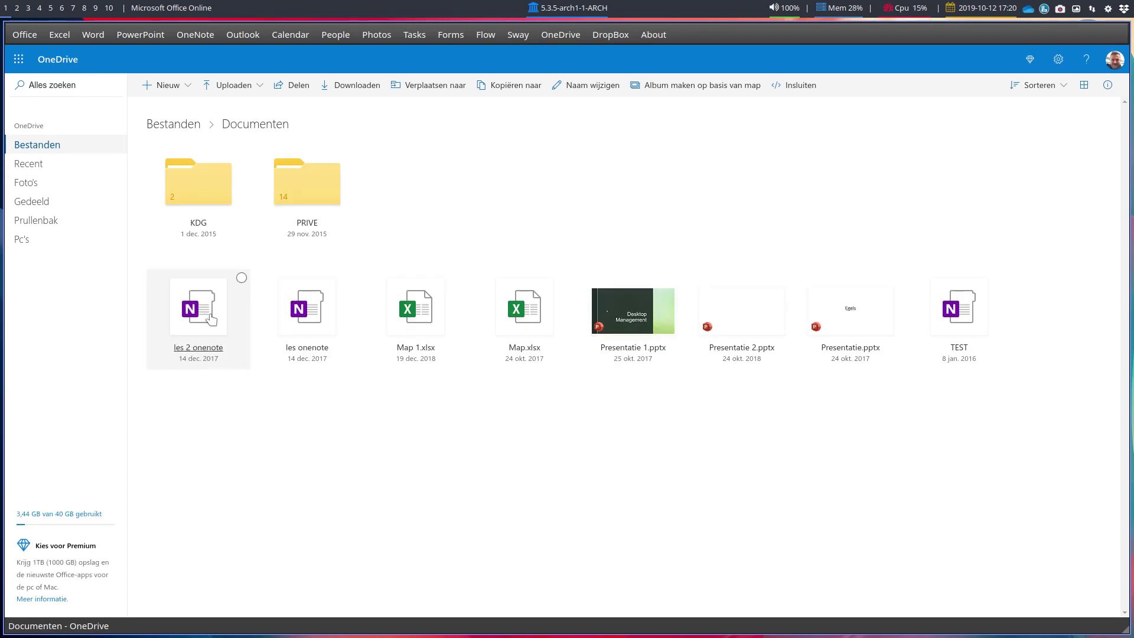
{"action": "left_click", "coordinate": [211, 318]}
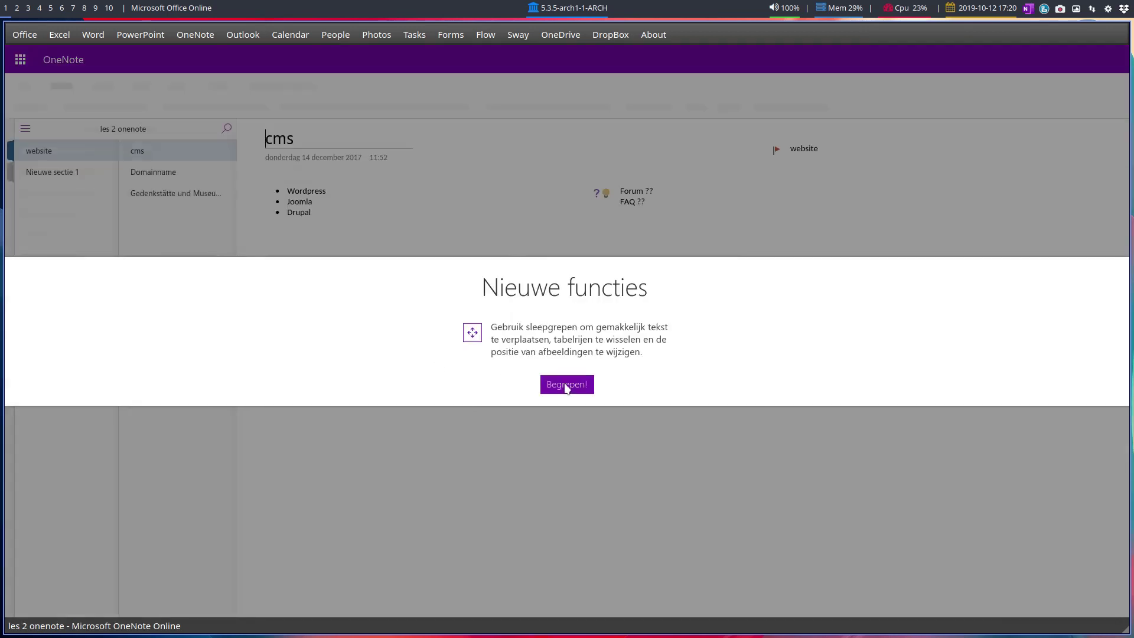
{"action": "left_click", "coordinate": [564, 385]}
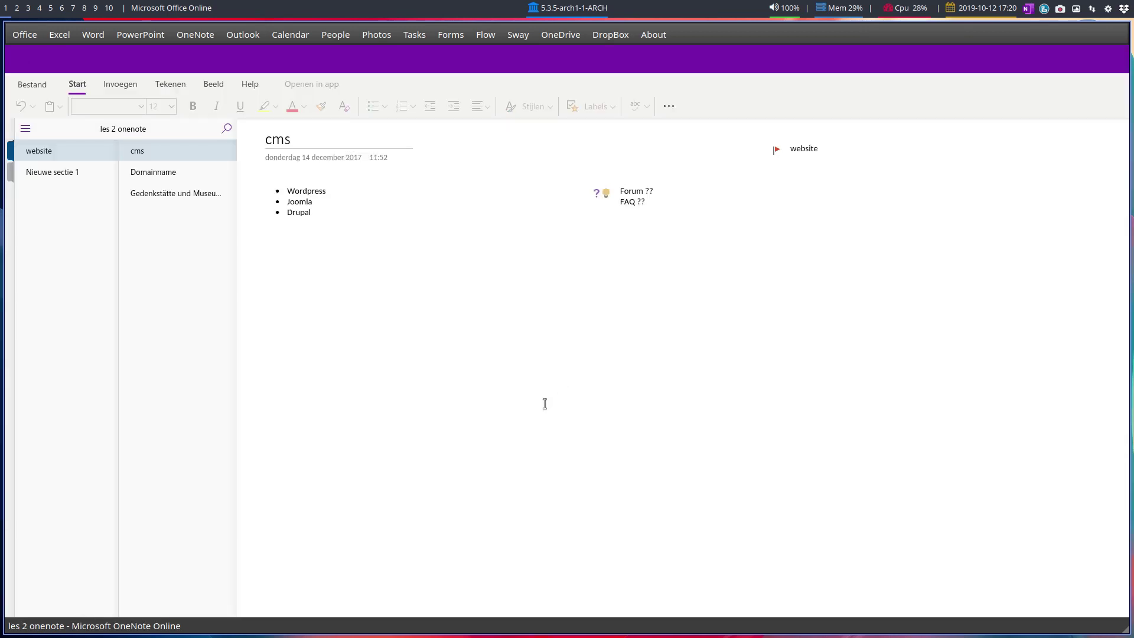
- Browse the Domainname and Gedenkstätte und Museum Sachsenhausen pages, returning to cms
{"action": "left_click", "coordinate": [153, 173]}
{"action": "left_click", "coordinate": [171, 193]}
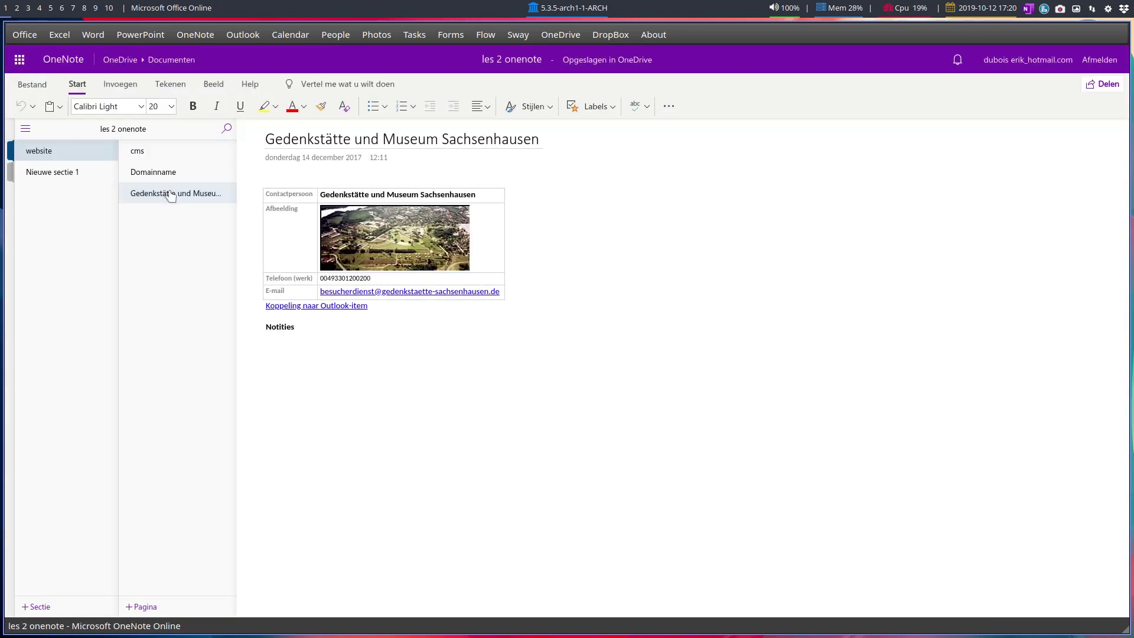
{"action": "left_click", "coordinate": [153, 173]}
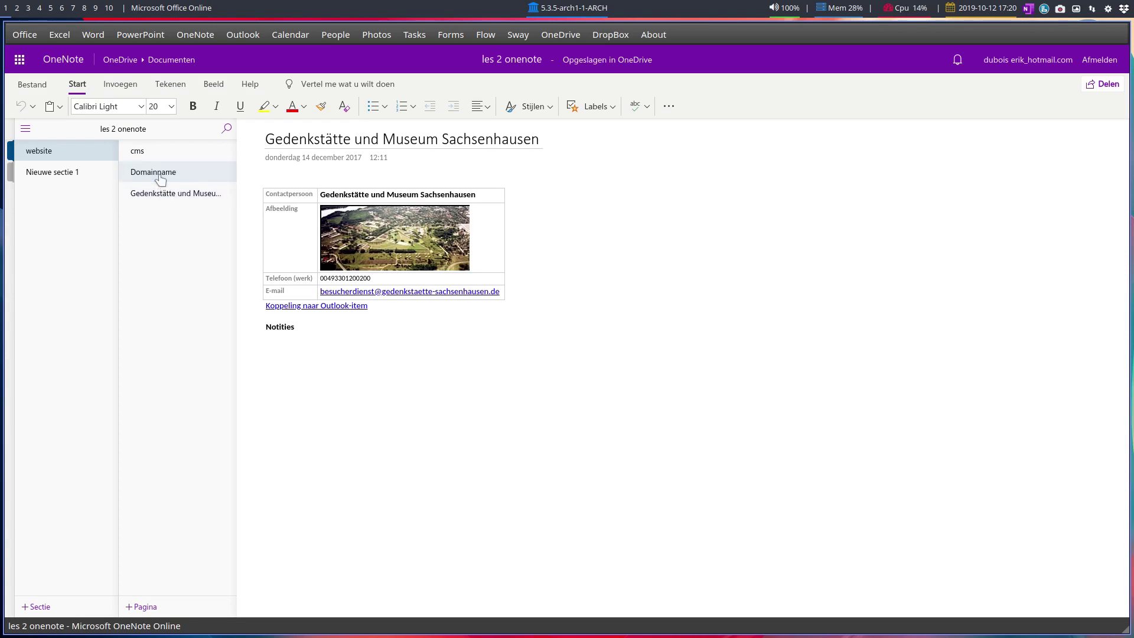
{"action": "left_click", "coordinate": [138, 151]}
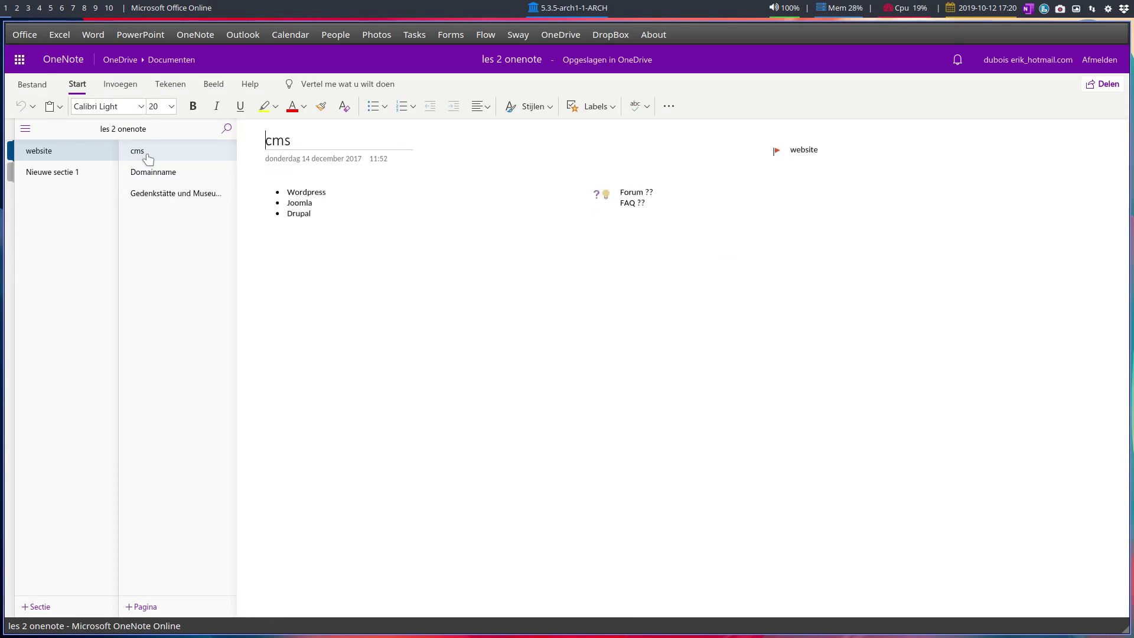
- View Presentatie 2 from PowerPoint's recent list, then switch to Excel's start page
{"action": "left_click", "coordinate": [141, 36]}
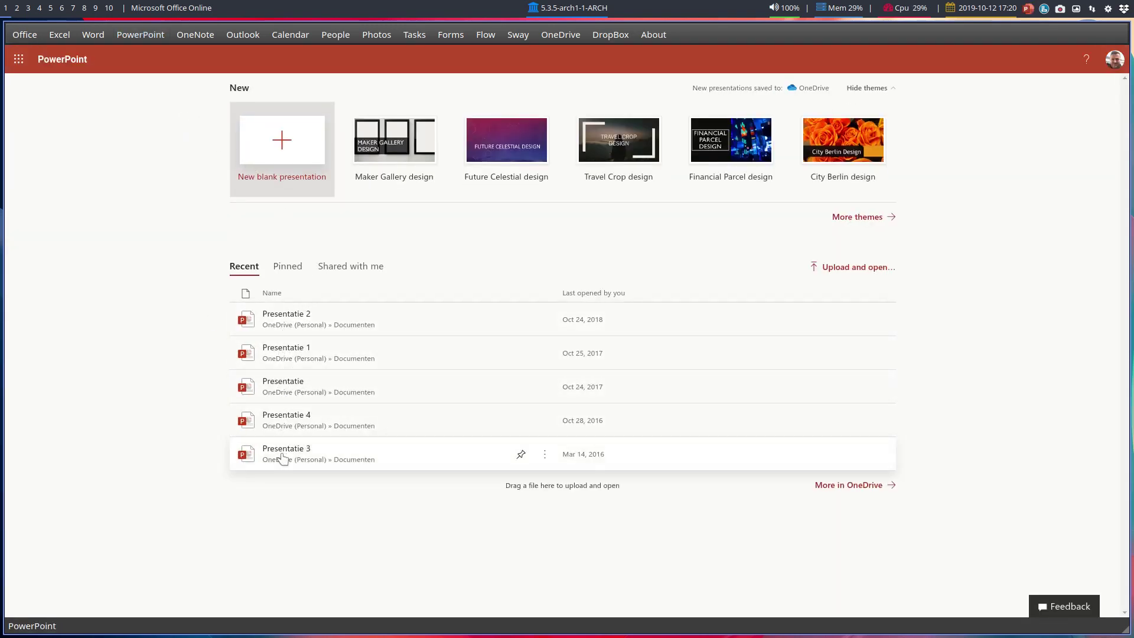
{"action": "left_click", "coordinate": [285, 317]}
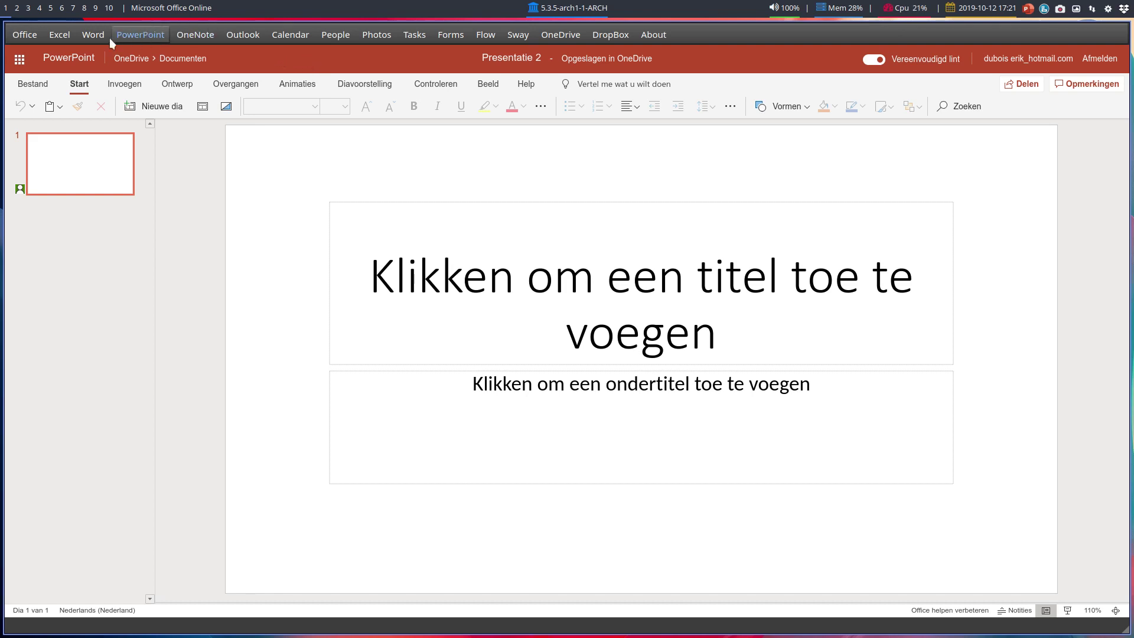
{"action": "left_click", "coordinate": [59, 34]}
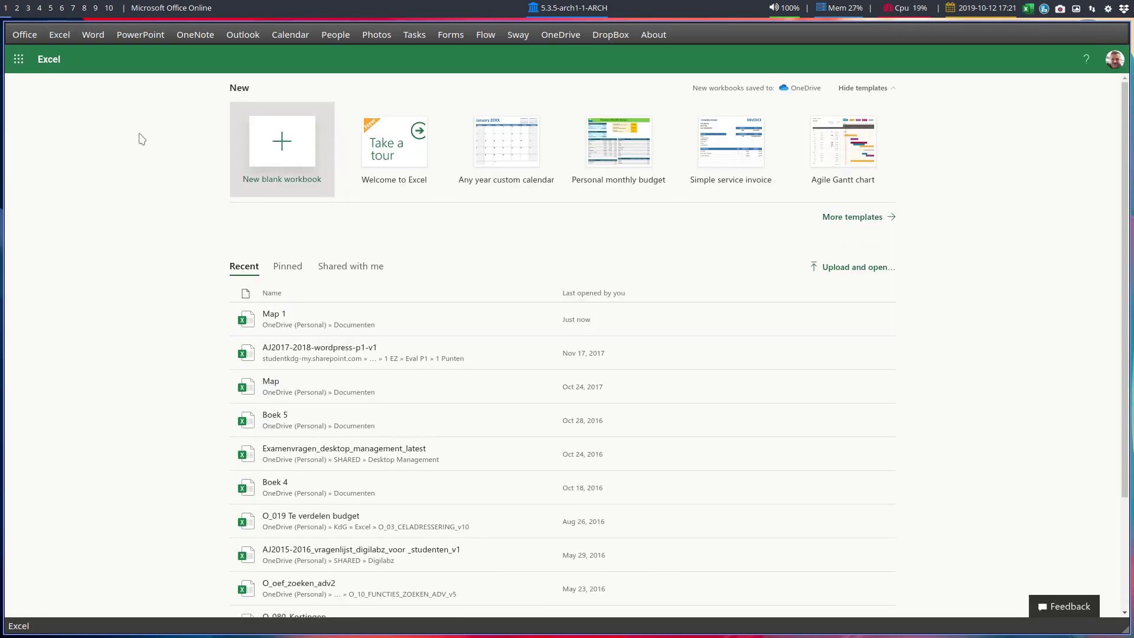
- Create a blank workbook and browse the Invoegen, Gegevens, Controleren, Beeld and Help ribbon tabs
{"action": "left_click", "coordinate": [305, 154]}
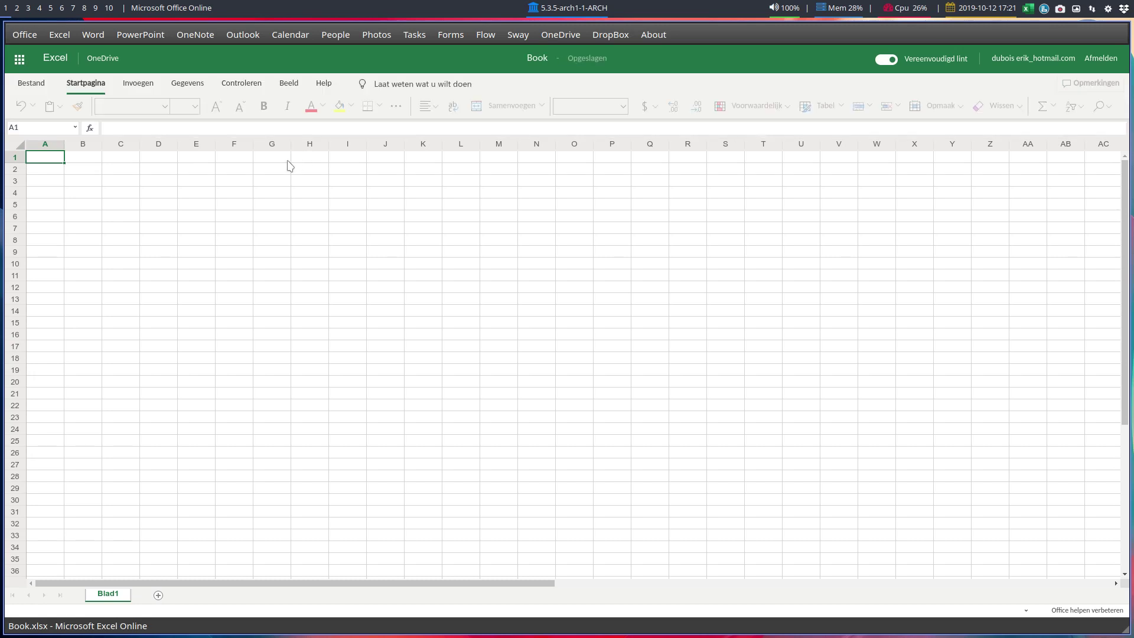
{"action": "left_click", "coordinate": [138, 83]}
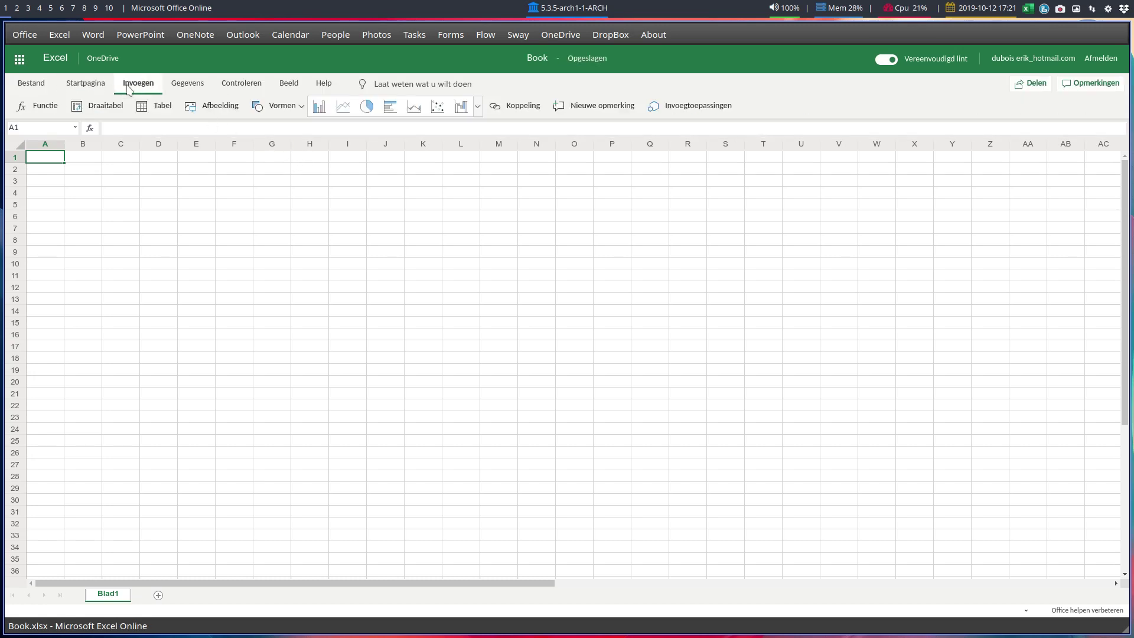
{"action": "left_click", "coordinate": [187, 83]}
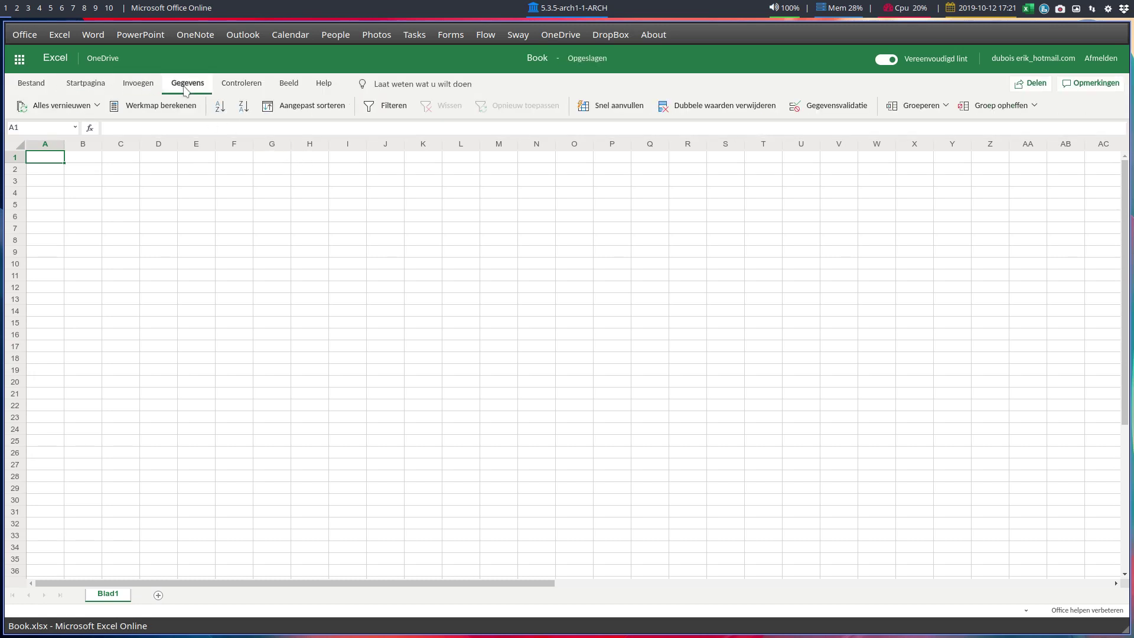
{"action": "left_click", "coordinate": [241, 83]}
{"action": "left_click", "coordinate": [289, 84]}
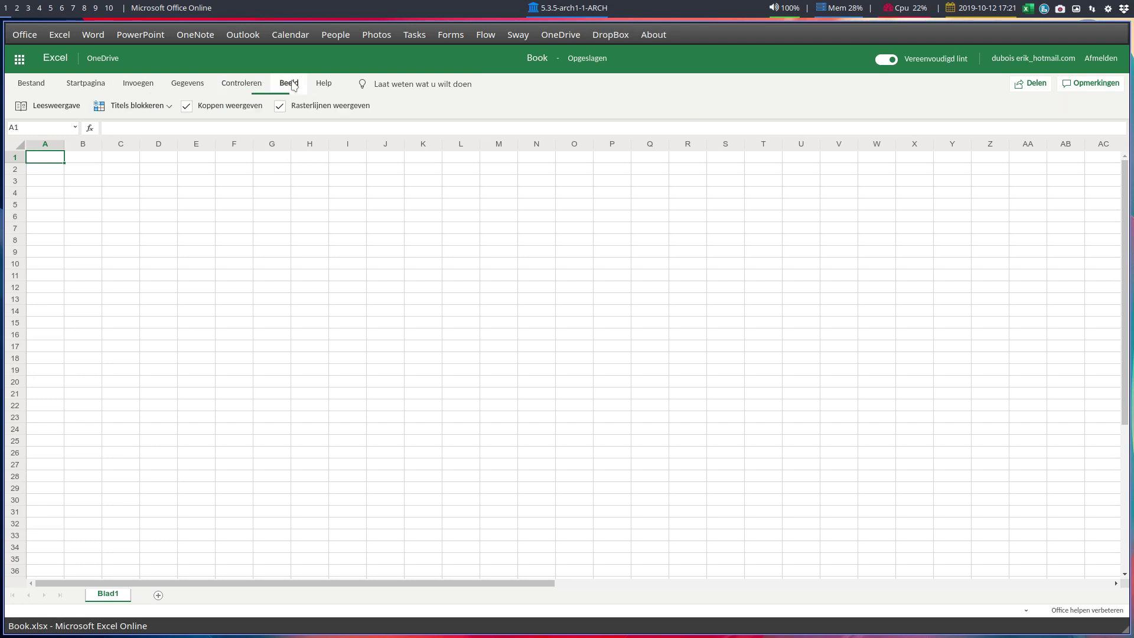
{"action": "left_click", "coordinate": [324, 84]}
- Step back through the ribbon tabs to Startpagina and select cell D11
{"action": "left_click", "coordinate": [289, 83]}
{"action": "left_click", "coordinate": [241, 84]}
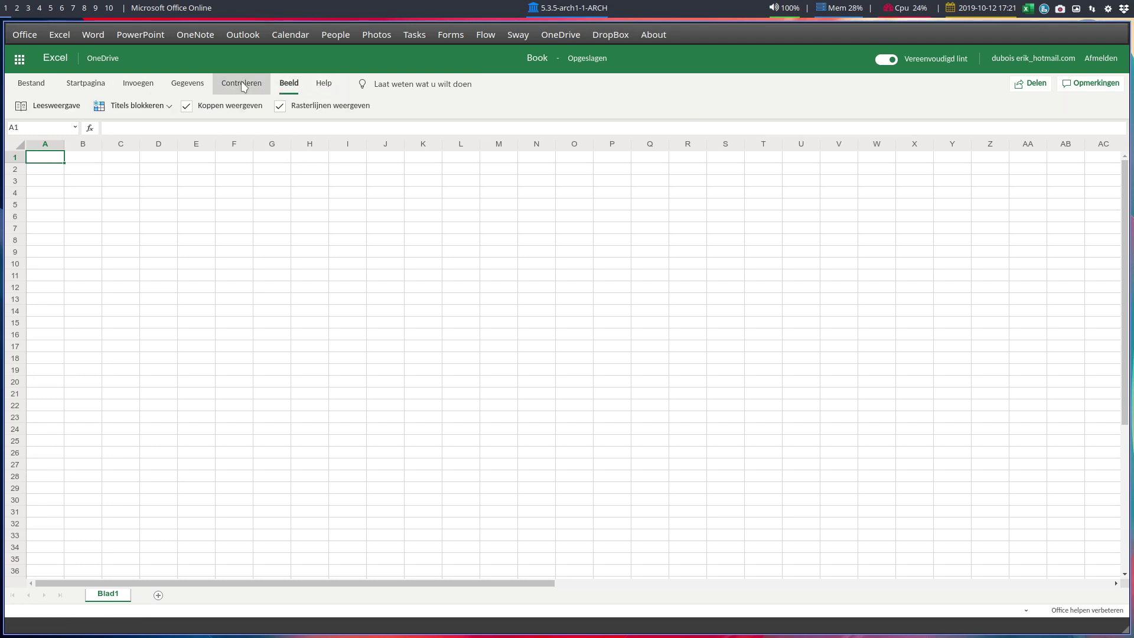
{"action": "left_click", "coordinate": [187, 83]}
{"action": "left_click", "coordinate": [138, 83]}
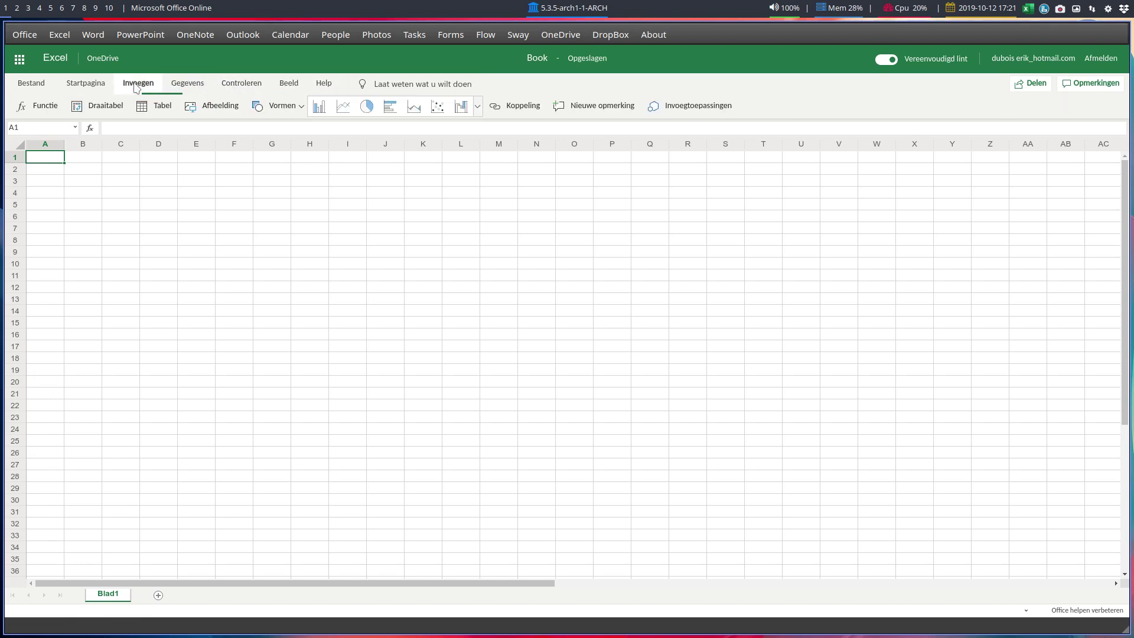
{"action": "left_click", "coordinate": [85, 83]}
{"action": "left_click", "coordinate": [159, 275]}
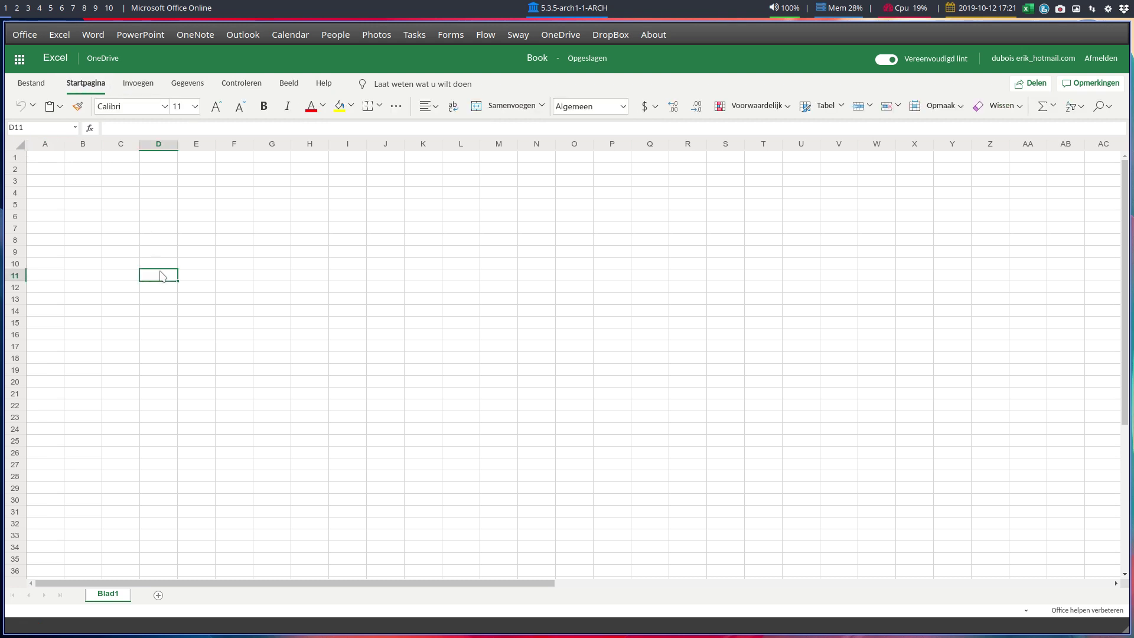